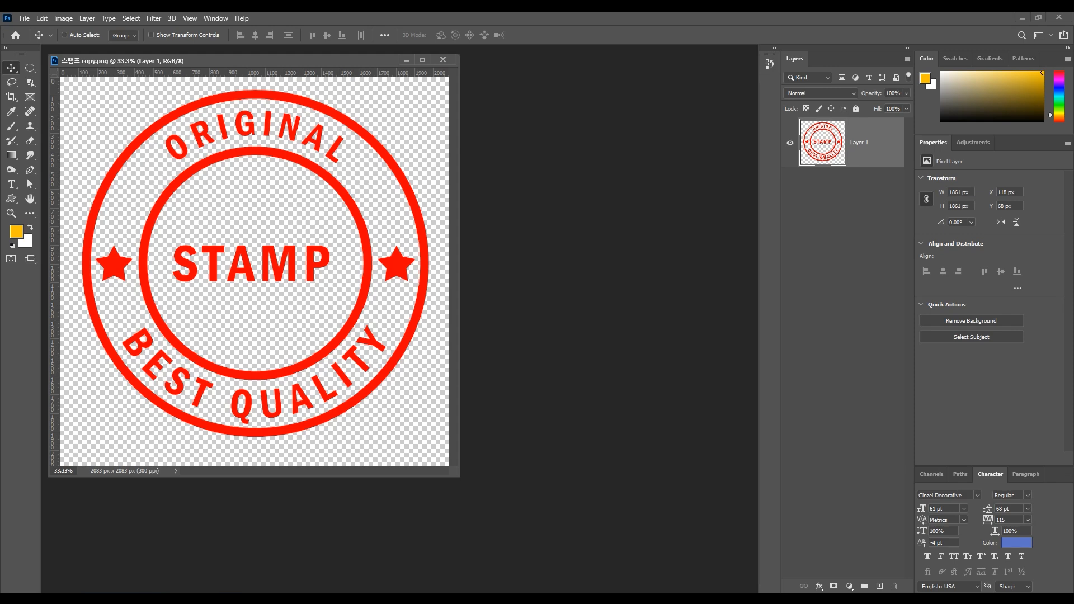
Bring up the drink poster that uses the stamp and show it beside the reference stamp image.
{"action": "key", "text": "alt+Tab"}
{"action": "left_click_drag", "start_coordinate": [855, 302], "coordinate": [536, 243]}
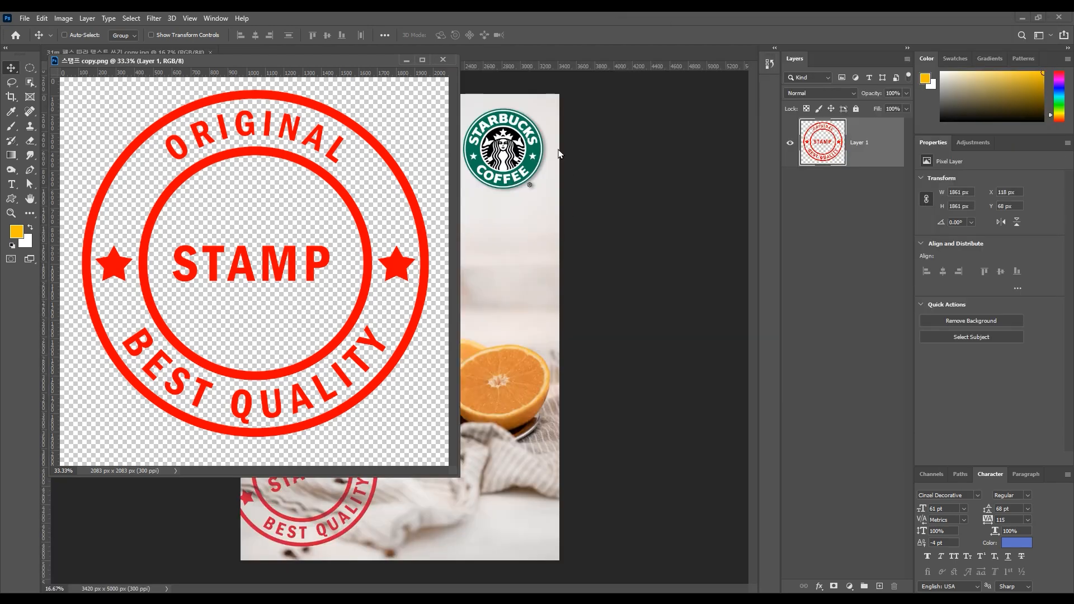
{"action": "left_click", "coordinate": [157, 52]}
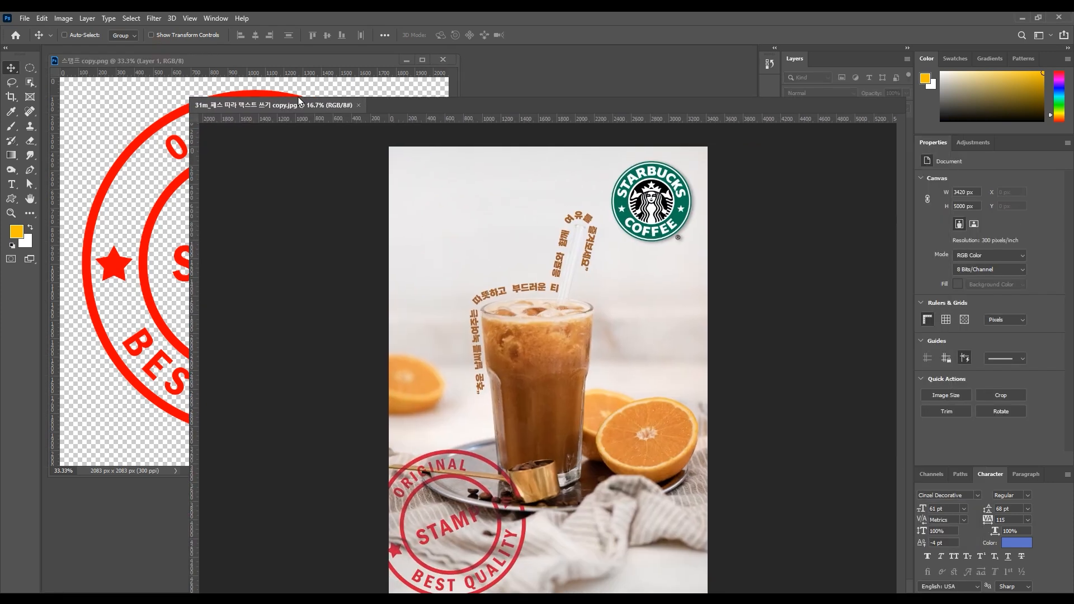
{"action": "left_click_drag", "start_coordinate": [260, 61], "coordinate": [201, 115]}
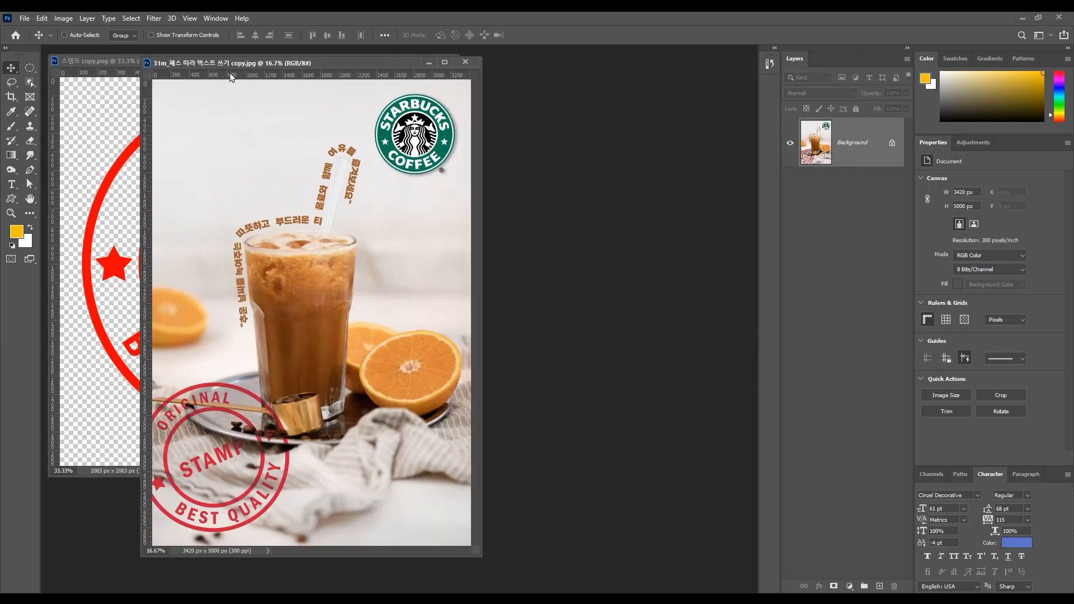
{"action": "left_click_drag", "start_coordinate": [297, 62], "coordinate": [559, 58]}
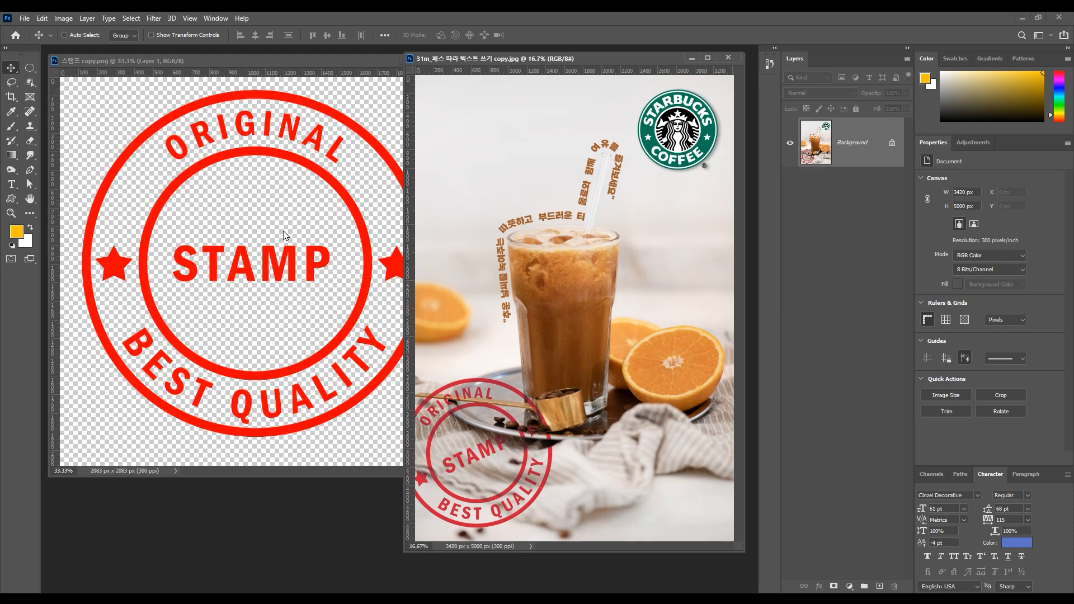
Close the drink poster and shrink the reference stamp's window and view.
{"action": "key", "text": "ctrl+w"}
{"action": "left_click_drag", "start_coordinate": [455, 475], "coordinate": [365, 398]}
{"action": "scroll", "coordinate": [138, 210], "scroll_direction": "down", "scroll_amount": 2}
{"action": "scroll", "coordinate": [139, 211], "scroll_direction": "down", "scroll_amount": 3}
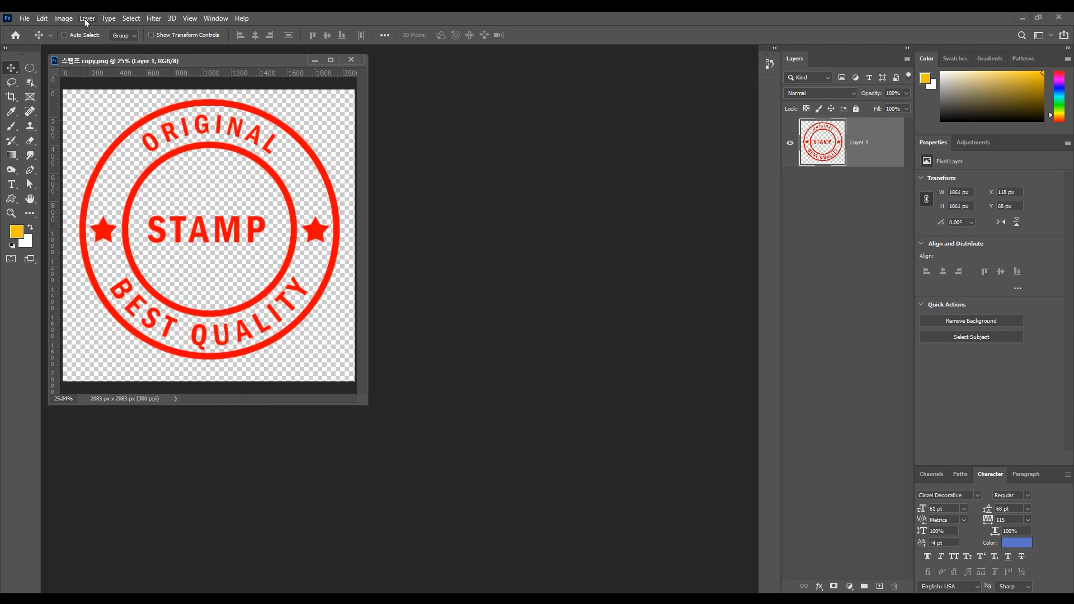
Create a 2000 × 2000 pixel document named "stamp" and place its window beside the reference stamp.
{"action": "left_click", "coordinate": [24, 20]}
{"action": "left_click", "coordinate": [37, 29]}
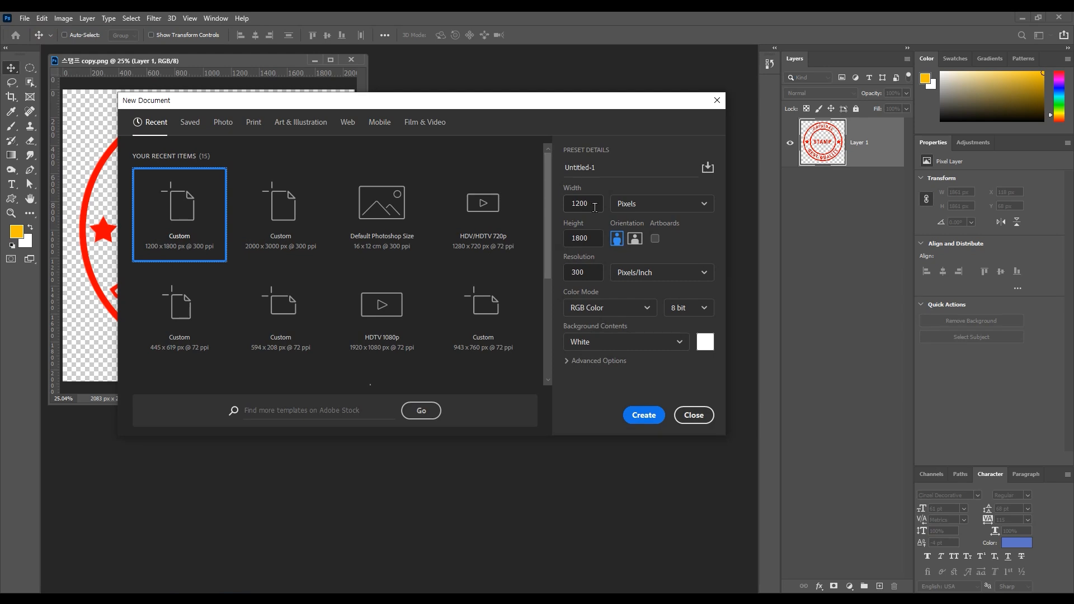
{"action": "left_click_drag", "start_coordinate": [597, 208], "coordinate": [558, 206]}
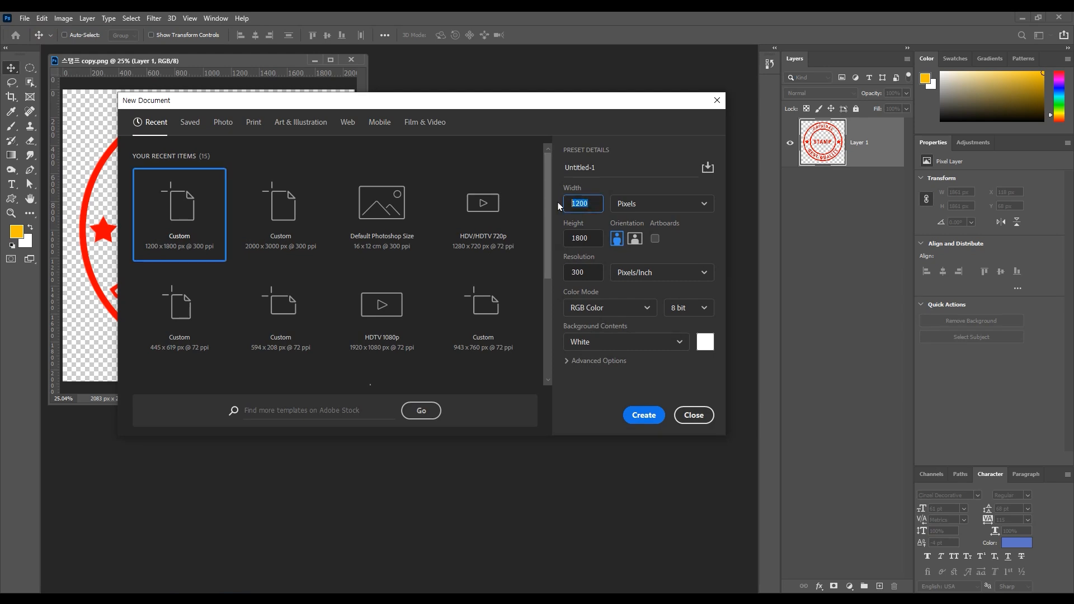
{"action": "type", "text": "2000"}
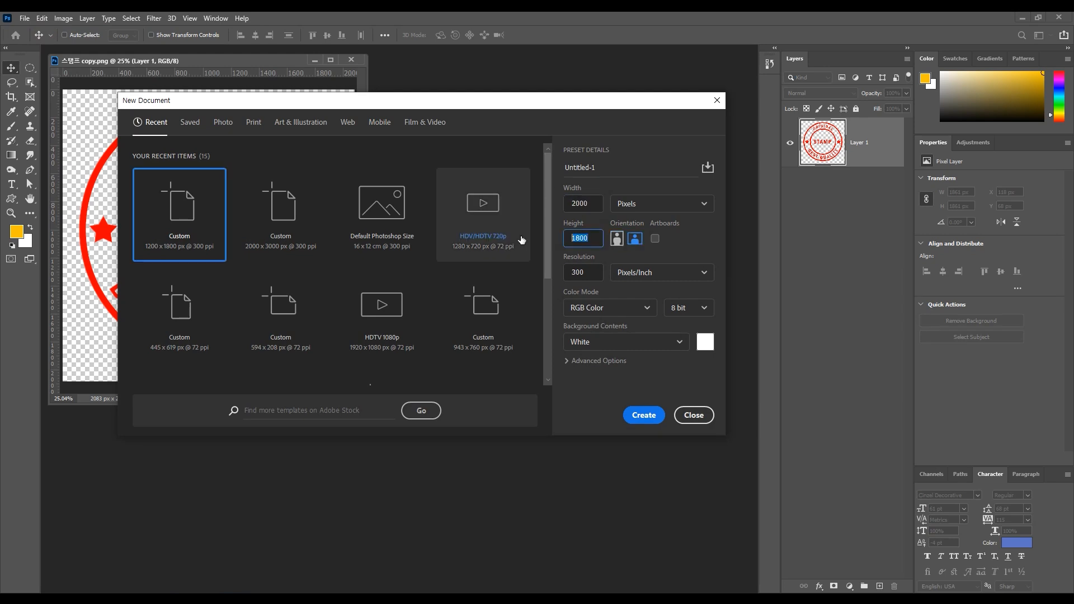
{"action": "key", "text": "Tab"}
{"action": "type", "text": "2000"}
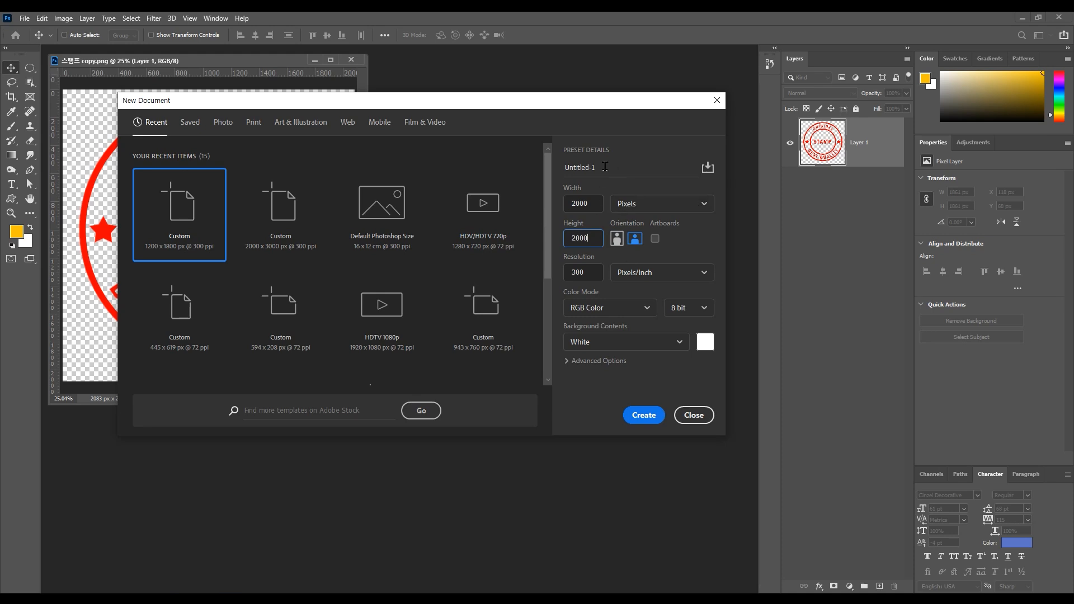
{"action": "left_click_drag", "start_coordinate": [604, 166], "coordinate": [538, 170]}
{"action": "type", "text": "stamp"}
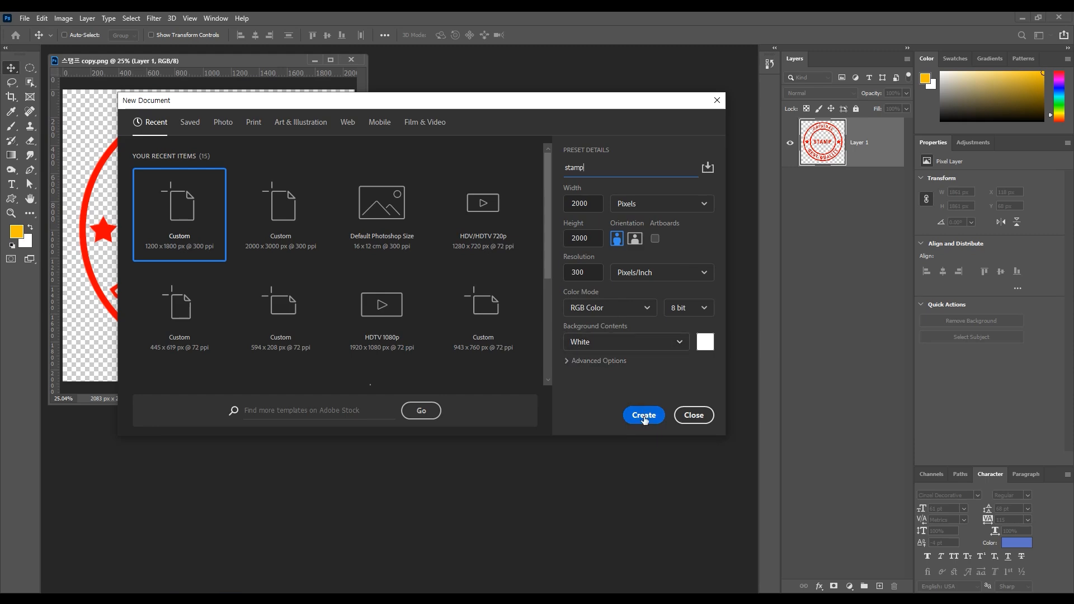
{"action": "left_click", "coordinate": [644, 415]}
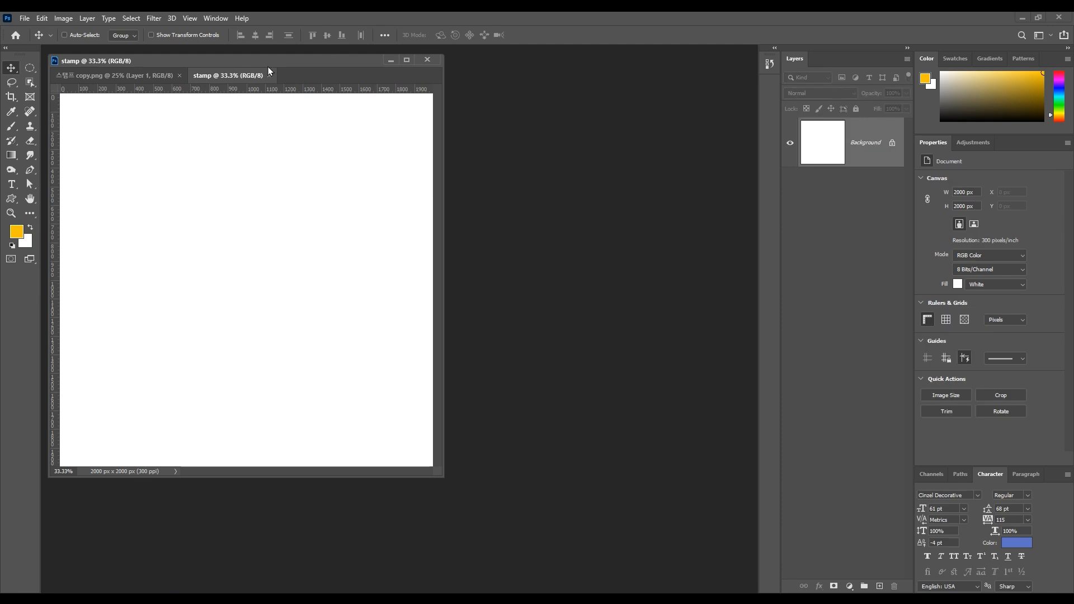
{"action": "left_click_drag", "start_coordinate": [268, 65], "coordinate": [557, 65]}
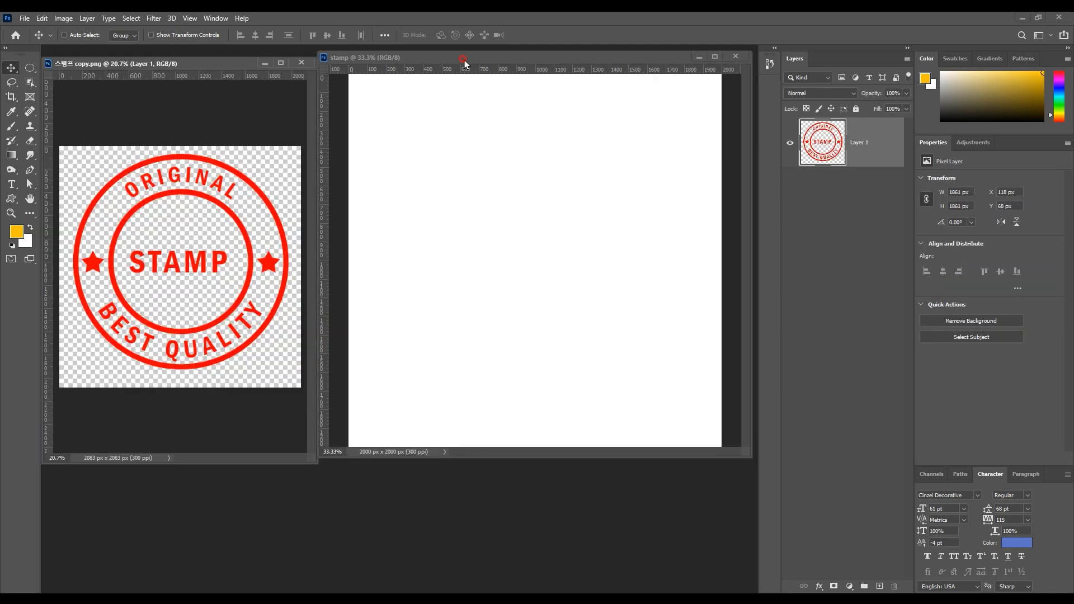
{"action": "left_click_drag", "start_coordinate": [464, 60], "coordinate": [467, 63]}
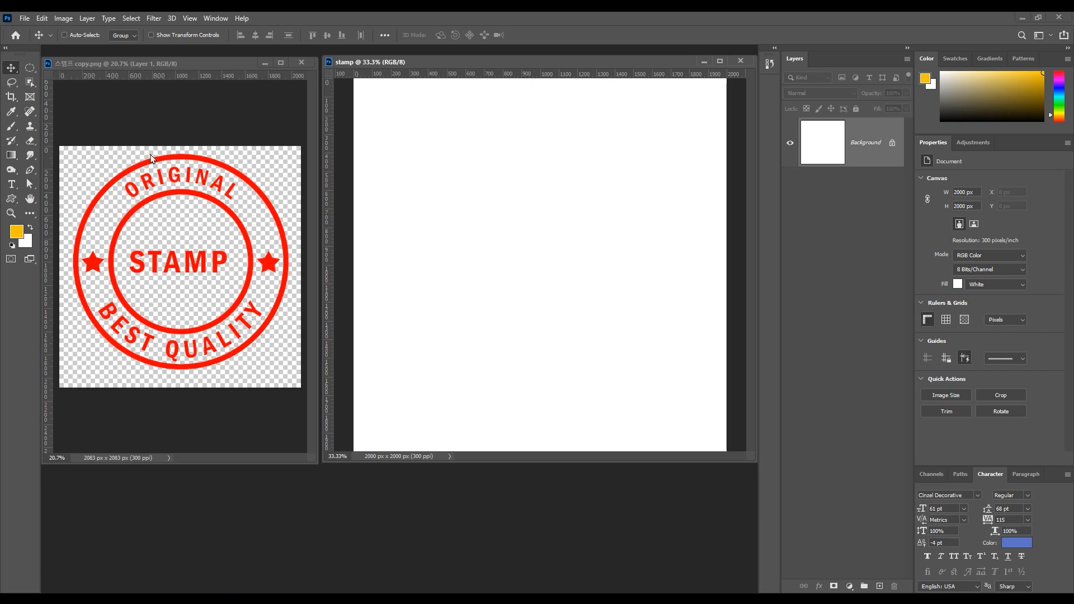
Create an 1800 × 1800 px circle from its center near the middle of the canvas with the Ellipse tool.
{"action": "left_click", "coordinate": [12, 201]}
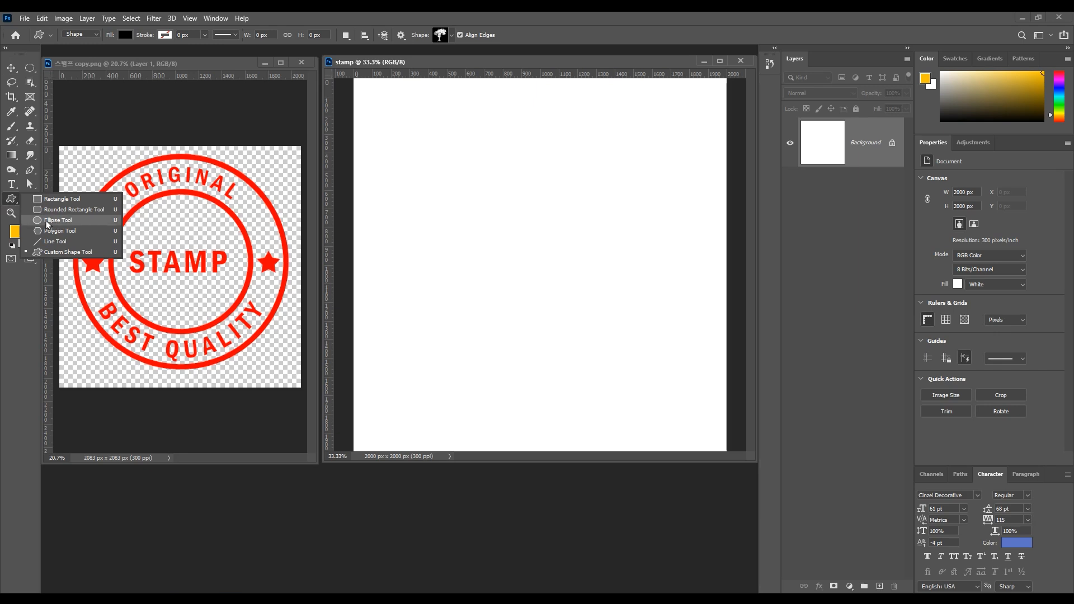
{"action": "left_click", "coordinate": [54, 220]}
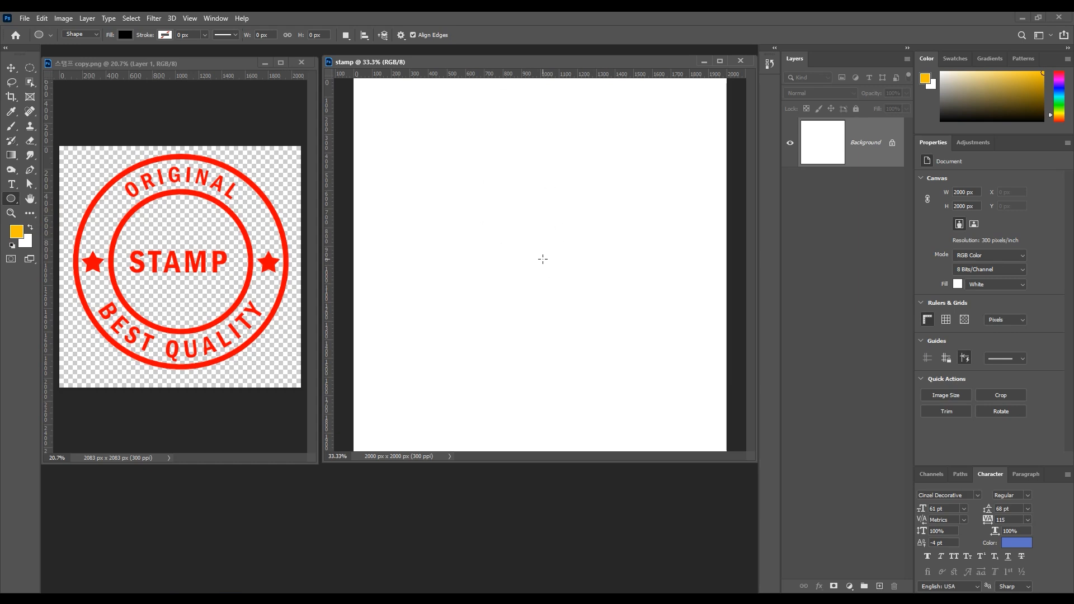
{"action": "left_click", "coordinate": [542, 259]}
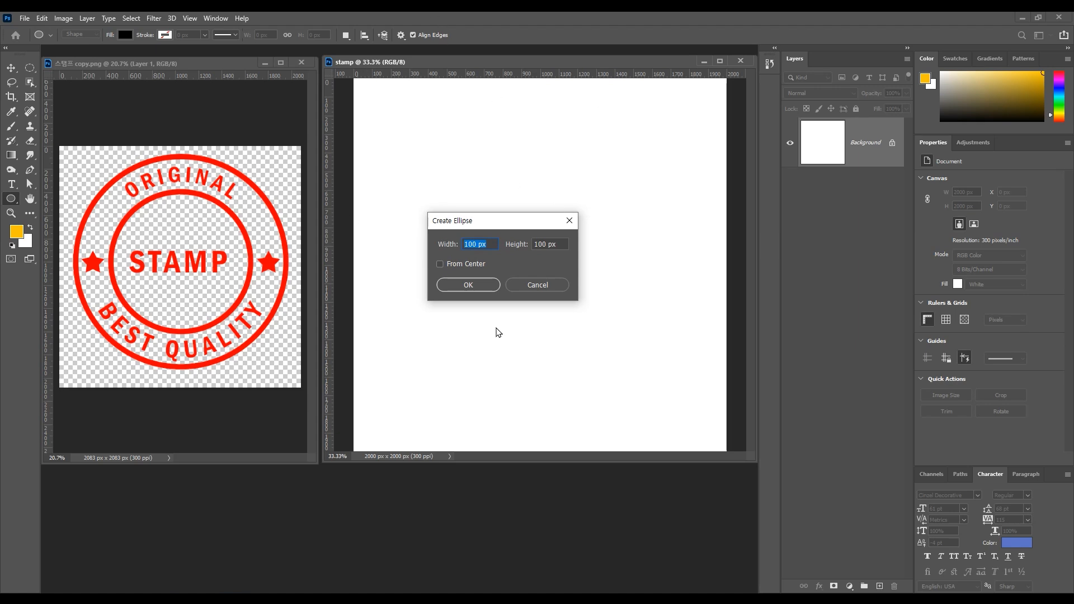
{"action": "type", "text": "1"}
{"action": "key", "text": "Tab"}
{"action": "type", "text": "180"}
{"action": "left_click", "coordinate": [440, 265]}
{"action": "left_click", "coordinate": [467, 286]}
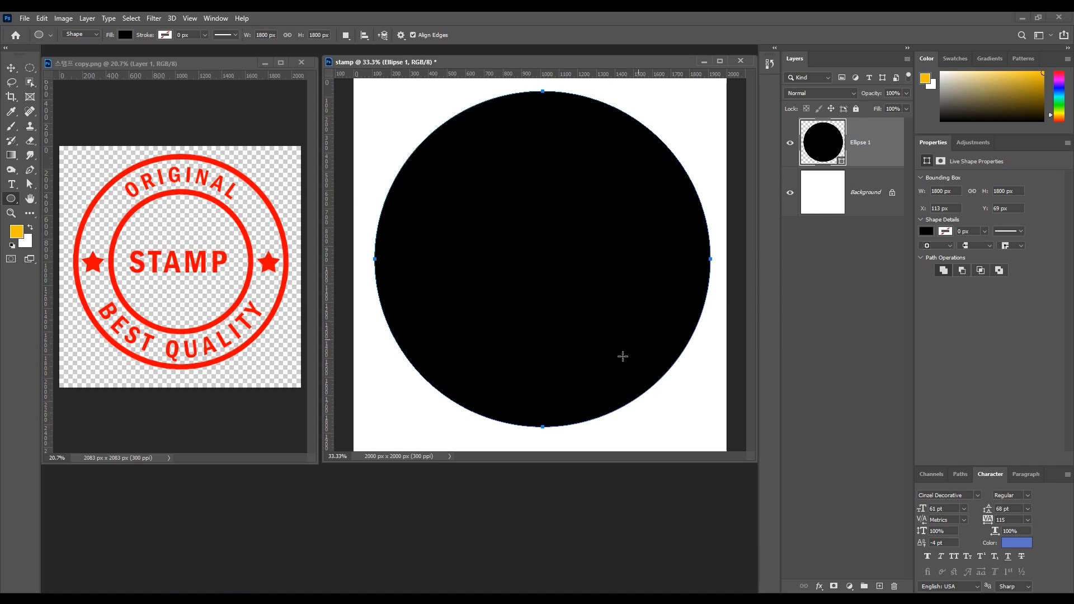
Remove the circle's fill and give it a red stroke about 53.8 px wide.
{"action": "left_click", "coordinate": [124, 36]}
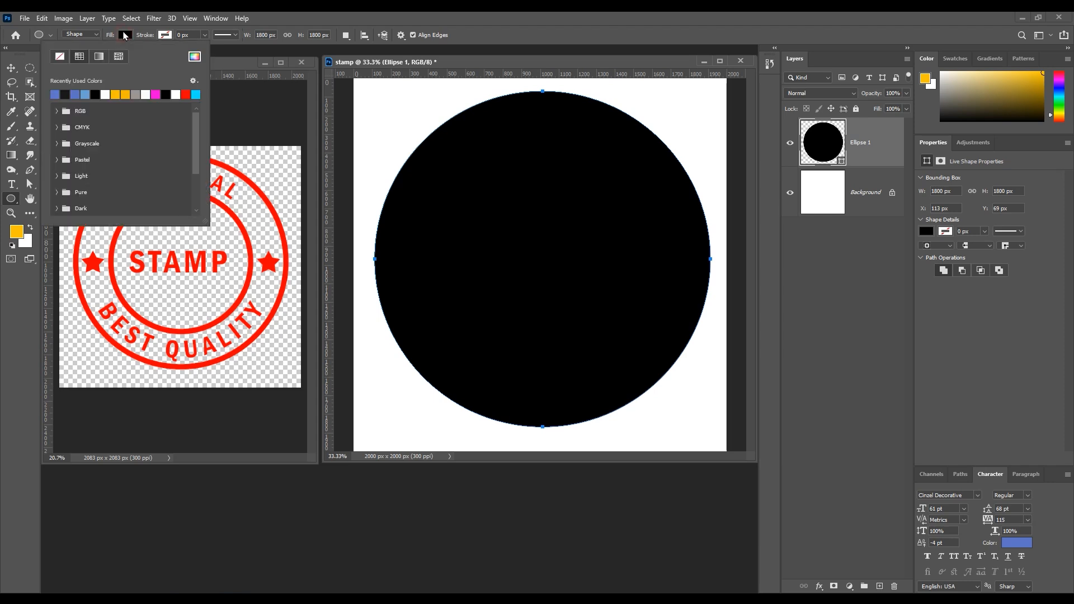
{"action": "left_click", "coordinate": [59, 57]}
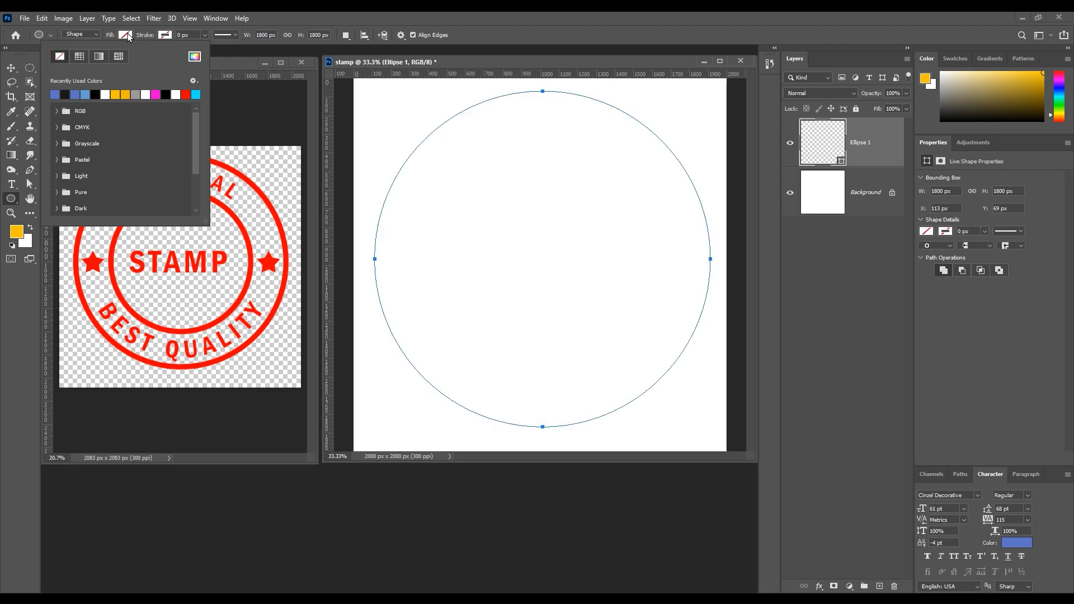
{"action": "left_click", "coordinate": [170, 35]}
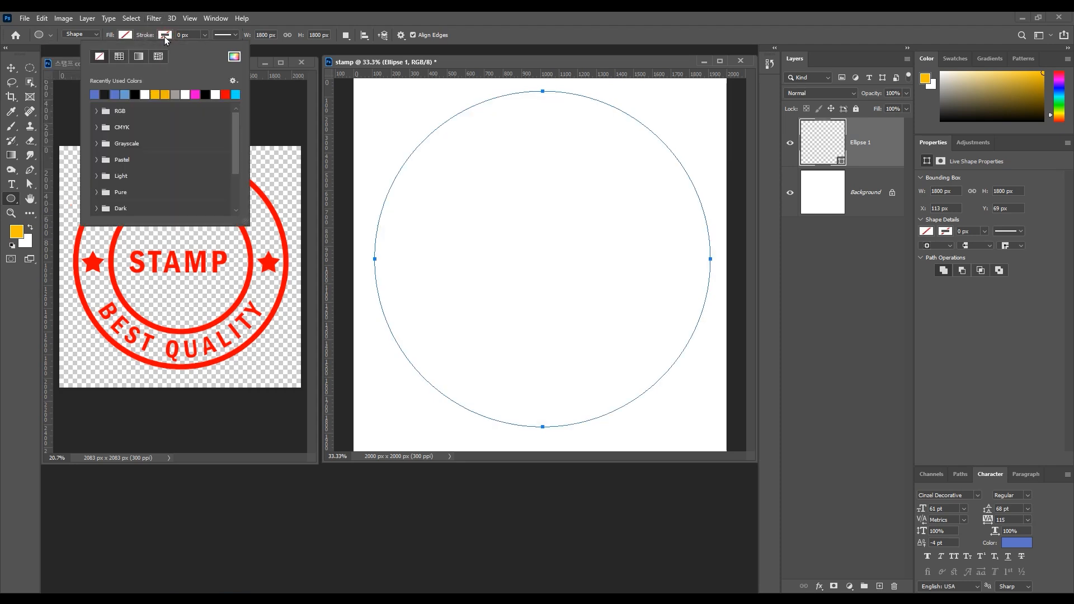
{"action": "left_click", "coordinate": [226, 94]}
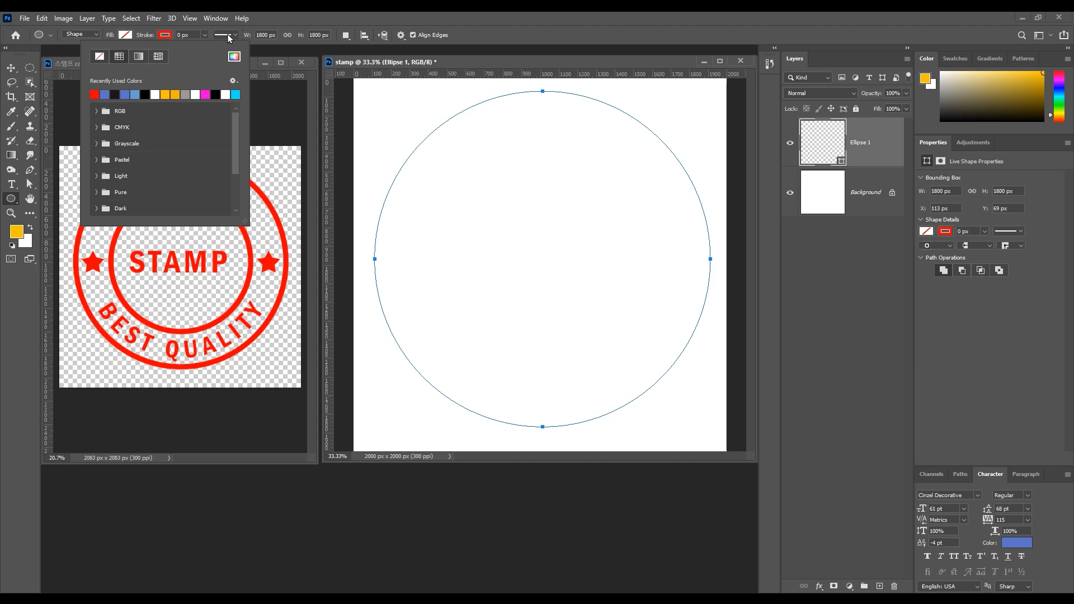
{"action": "left_click", "coordinate": [203, 35]}
{"action": "left_click_drag", "start_coordinate": [205, 50], "coordinate": [226, 48]}
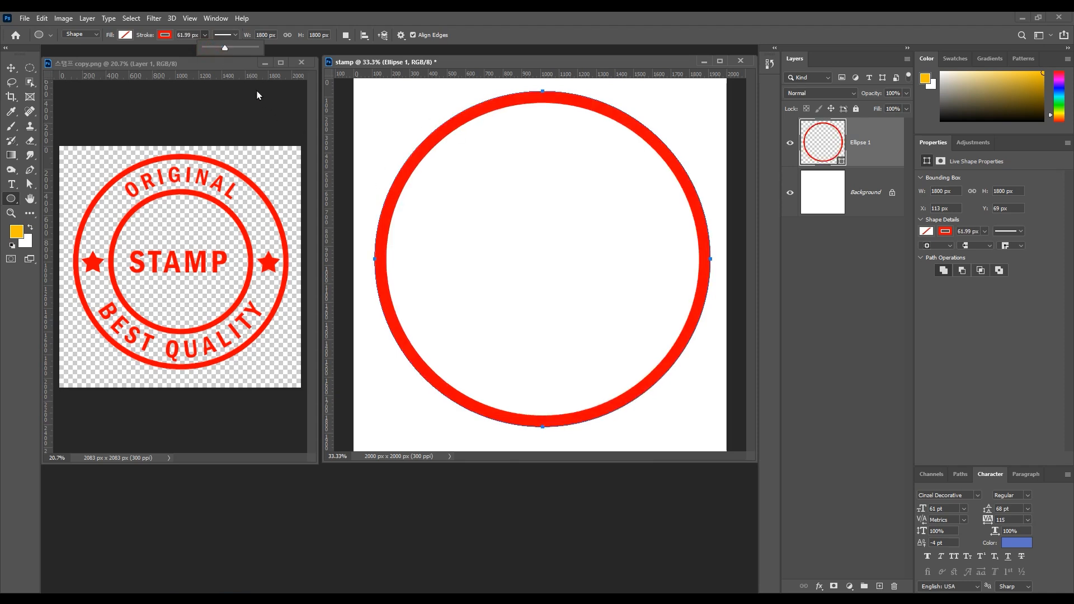
{"action": "key", "text": "ctrl+z"}
{"action": "left_click", "coordinate": [408, 23]}
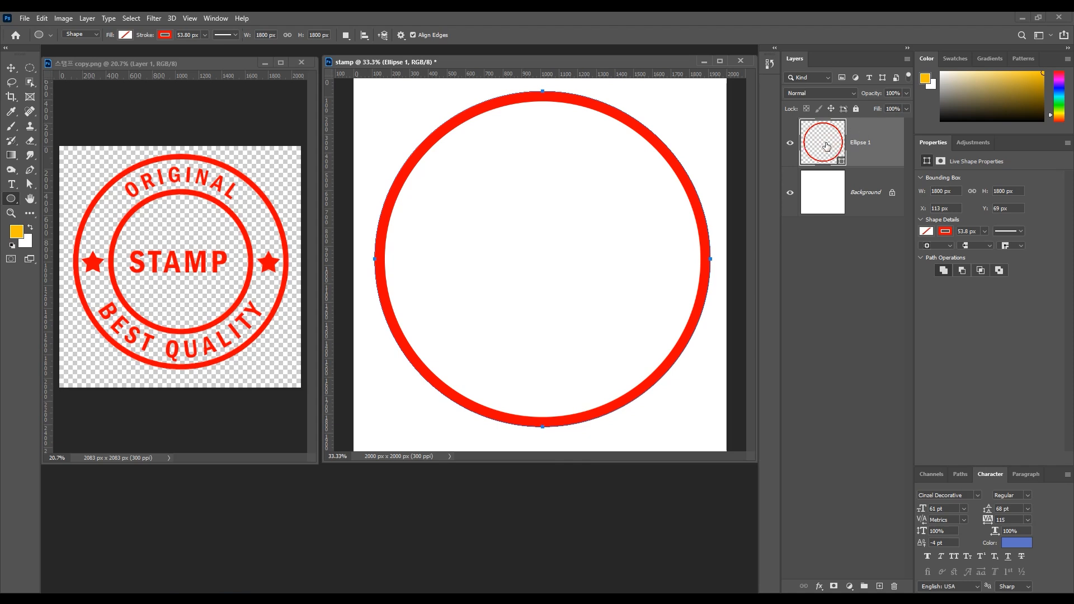
Duplicate the red circle's layer.
{"action": "key", "text": "ctrl+j"}
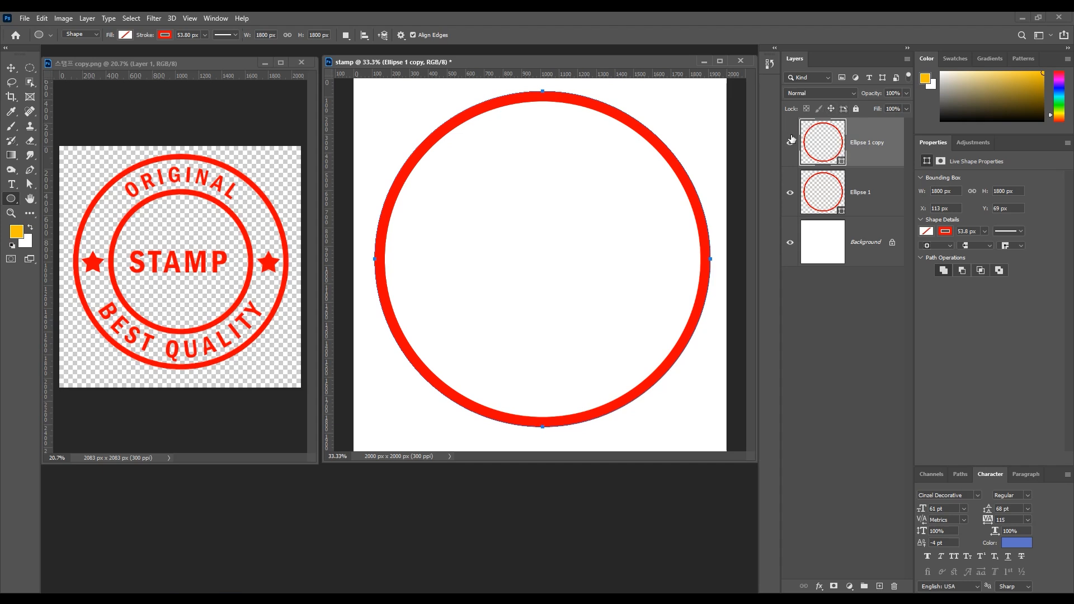
{"action": "key", "text": "a"}
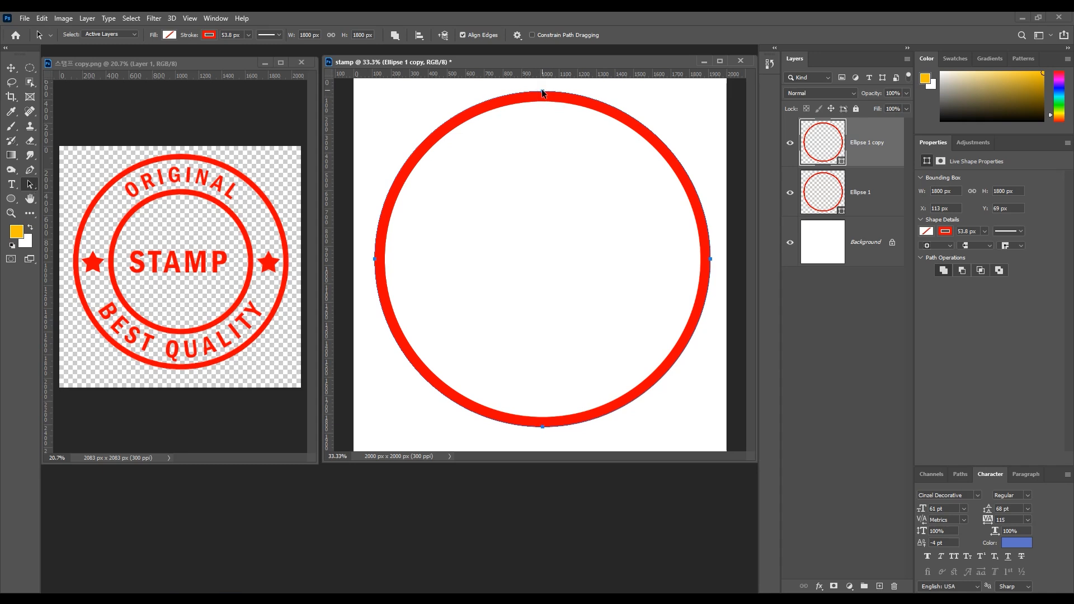
{"action": "right_click", "coordinate": [30, 184]}
{"action": "left_click", "coordinate": [78, 186]}
{"action": "right_click", "coordinate": [31, 185]}
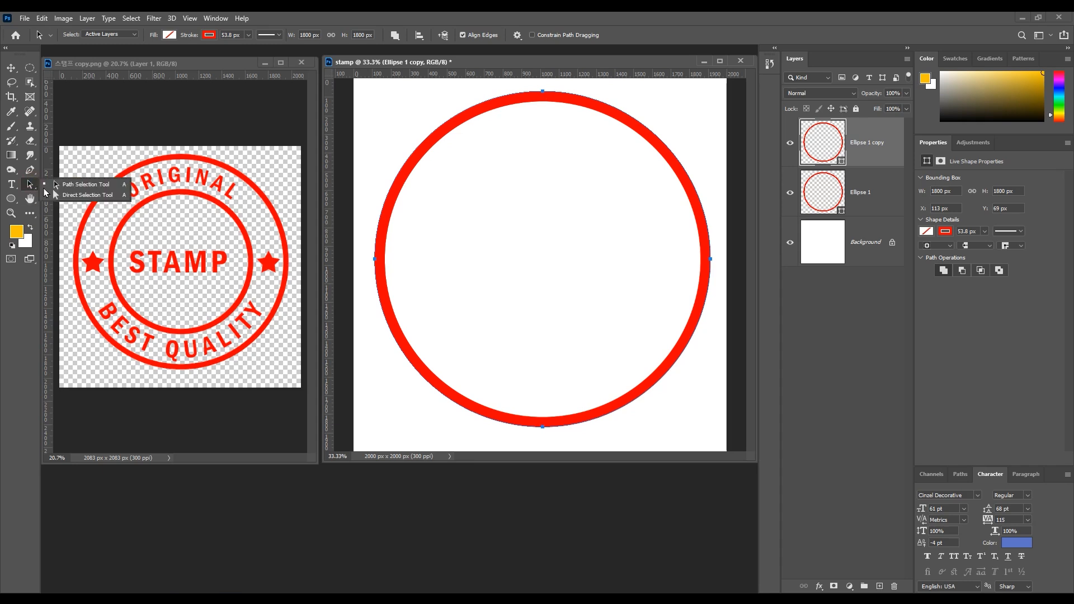
{"action": "left_click", "coordinate": [66, 187]}
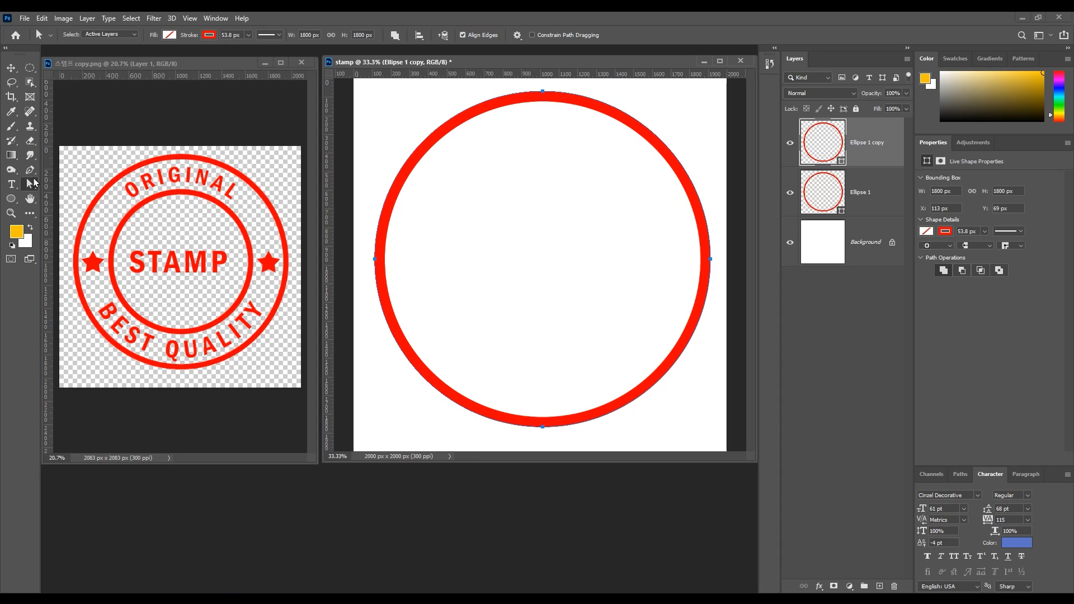
{"action": "right_click", "coordinate": [30, 190]}
{"action": "left_click", "coordinate": [72, 184]}
{"action": "left_click_drag", "start_coordinate": [548, 117], "coordinate": [543, 97]}
{"action": "key", "text": "ctrl+z"}
{"action": "left_click", "coordinate": [542, 90]}
{"action": "key", "text": "ctrl"}
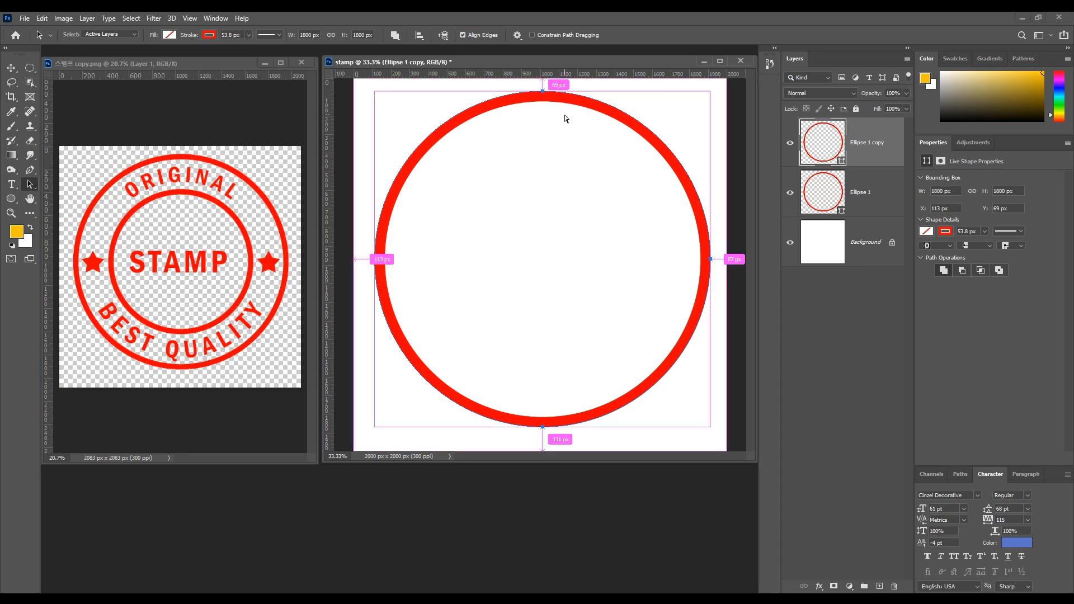
Scale the duplicate circle proportionally around its center to about 66% to form the stamp's inner ring.
{"action": "key", "text": "ctrl+t"}
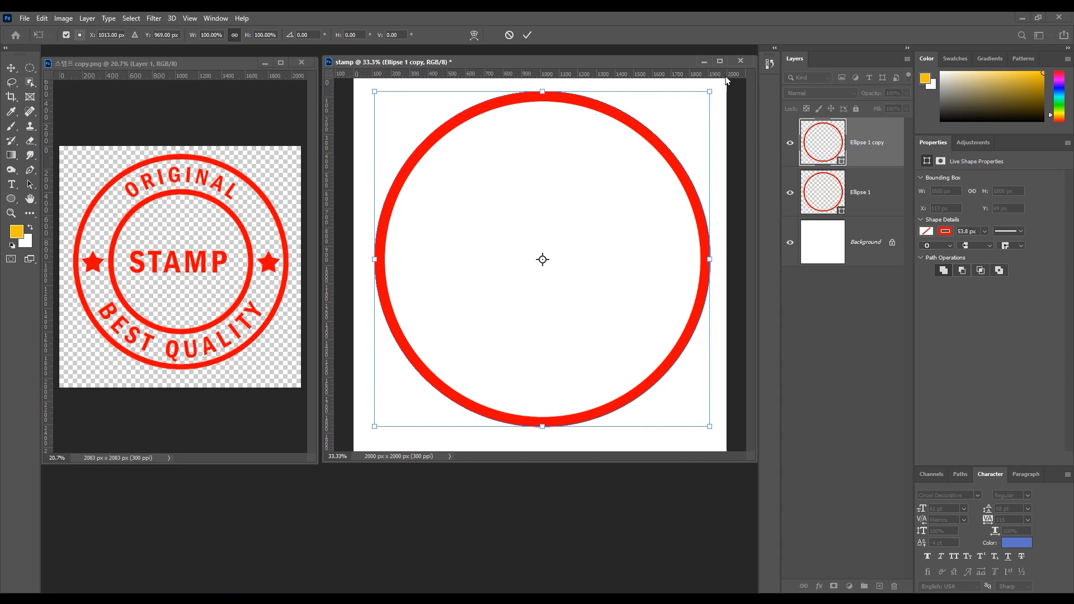
{"action": "left_click_drag", "start_coordinate": [711, 91], "coordinate": [644, 135]}
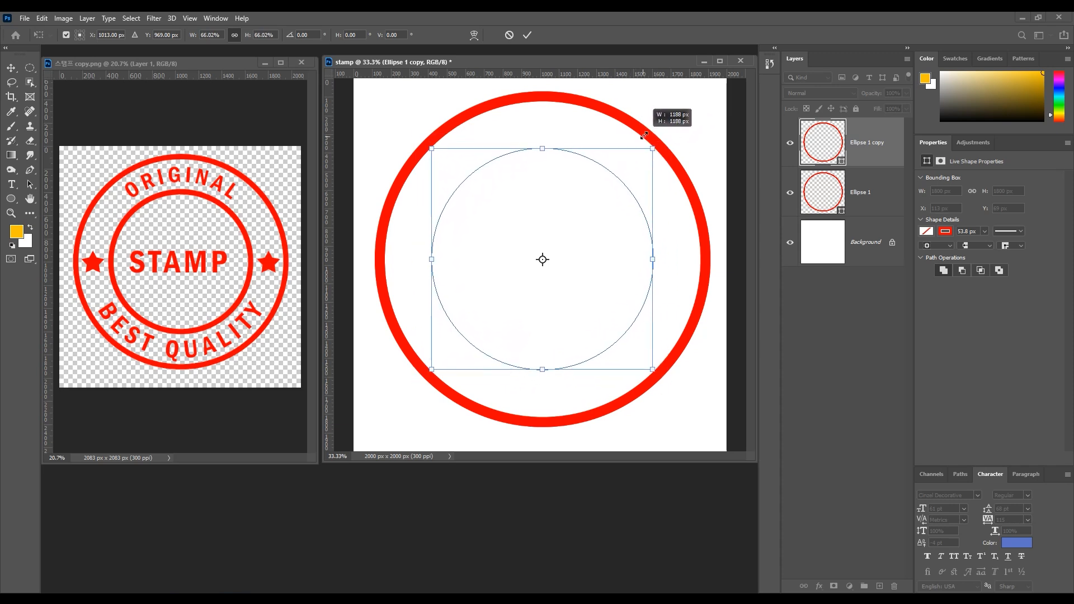
{"action": "mouse_move", "coordinate": [644, 134]}
{"action": "left_mouse_down"}
{"action": "mouse_move", "coordinate": [630, 151]}
{"action": "mouse_move", "coordinate": [652, 125]}
{"action": "mouse_move", "coordinate": [635, 150]}
{"action": "mouse_move", "coordinate": [649, 134]}
{"action": "mouse_move", "coordinate": [651, 146]}
{"action": "left_mouse_up"}
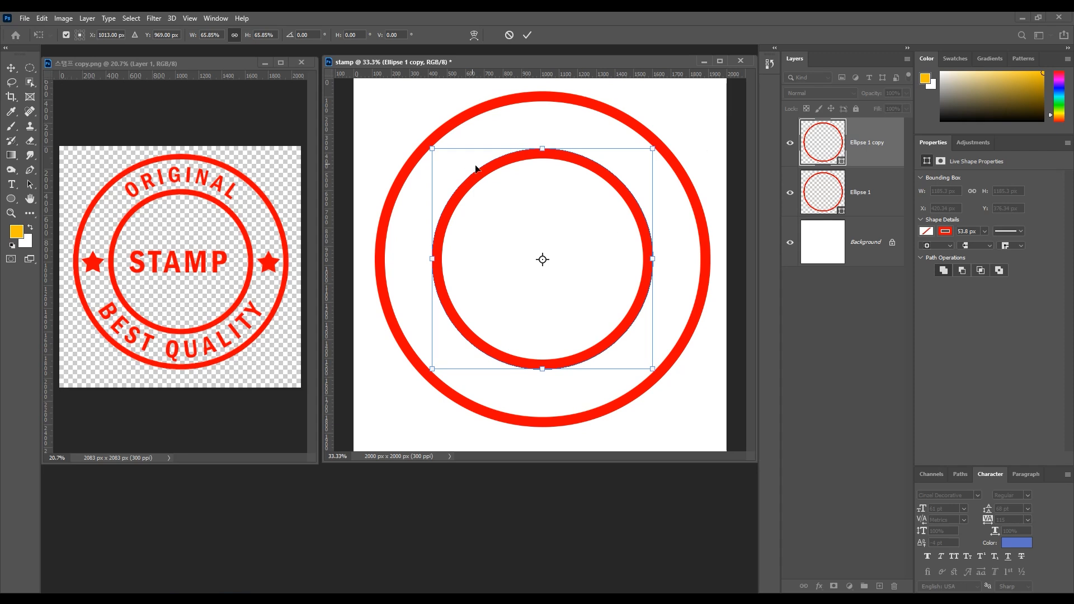
{"action": "key", "text": "Return"}
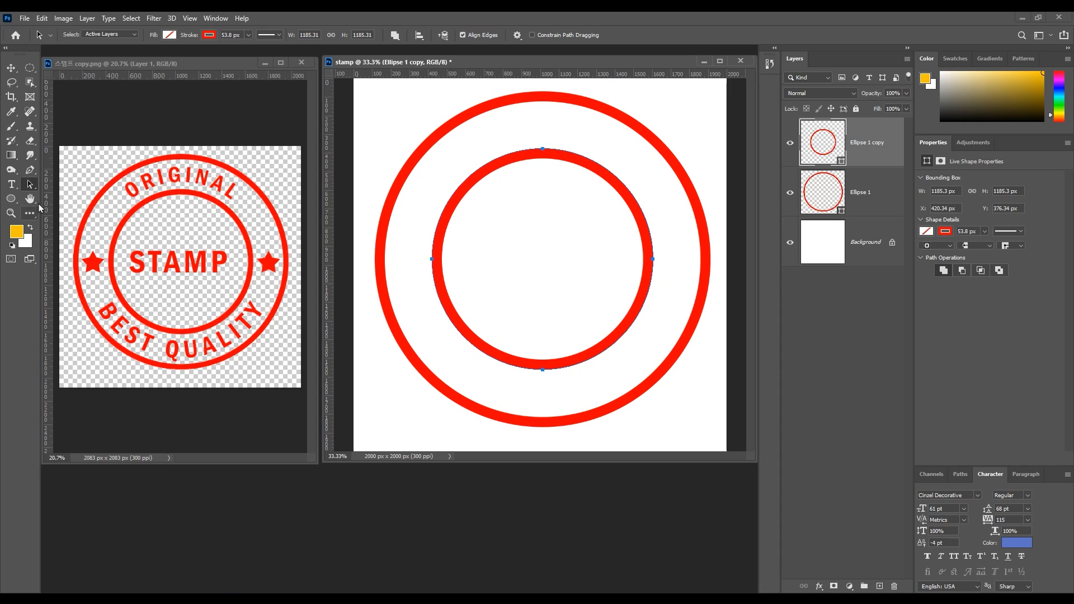
Add center-aligned type reading "ORIGINAL" along the top of the inner ring's path with the Horizontal Type tool.
{"action": "left_click", "coordinate": [11, 185]}
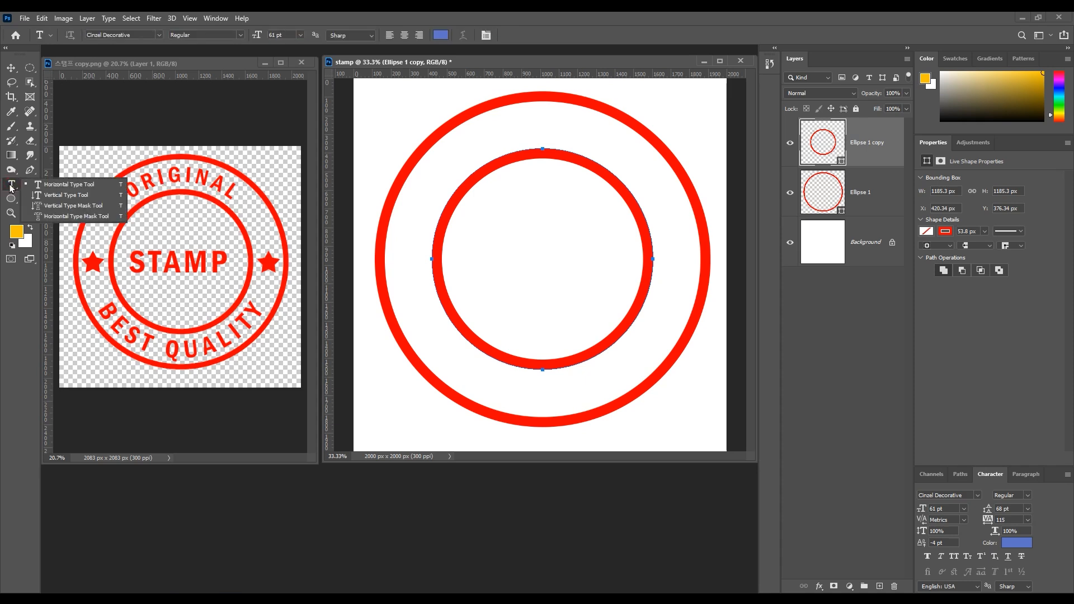
{"action": "left_click", "coordinate": [11, 186]}
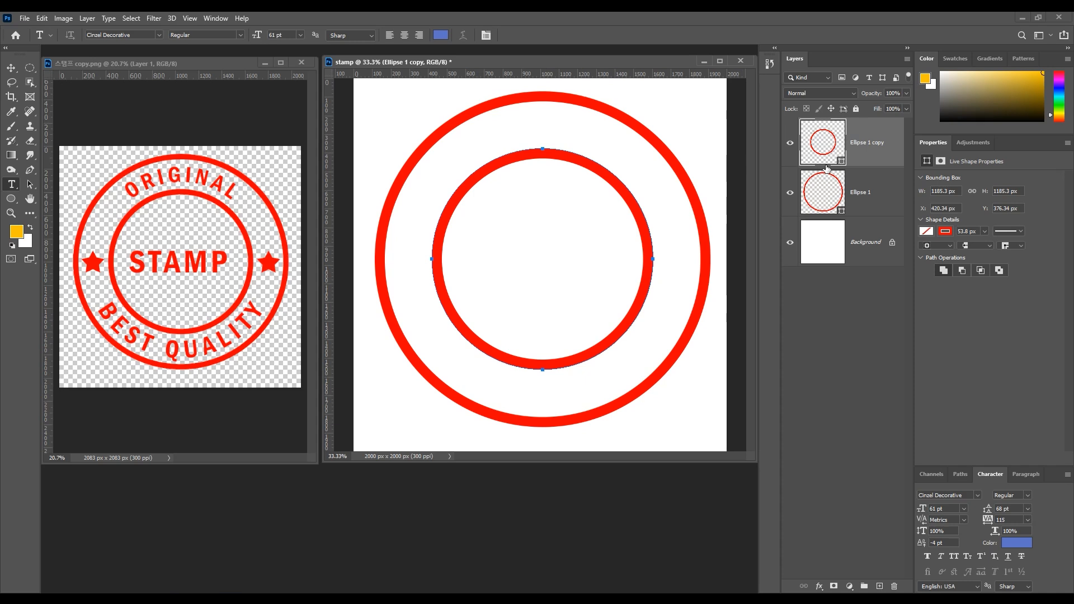
{"action": "left_click", "coordinate": [1025, 474]}
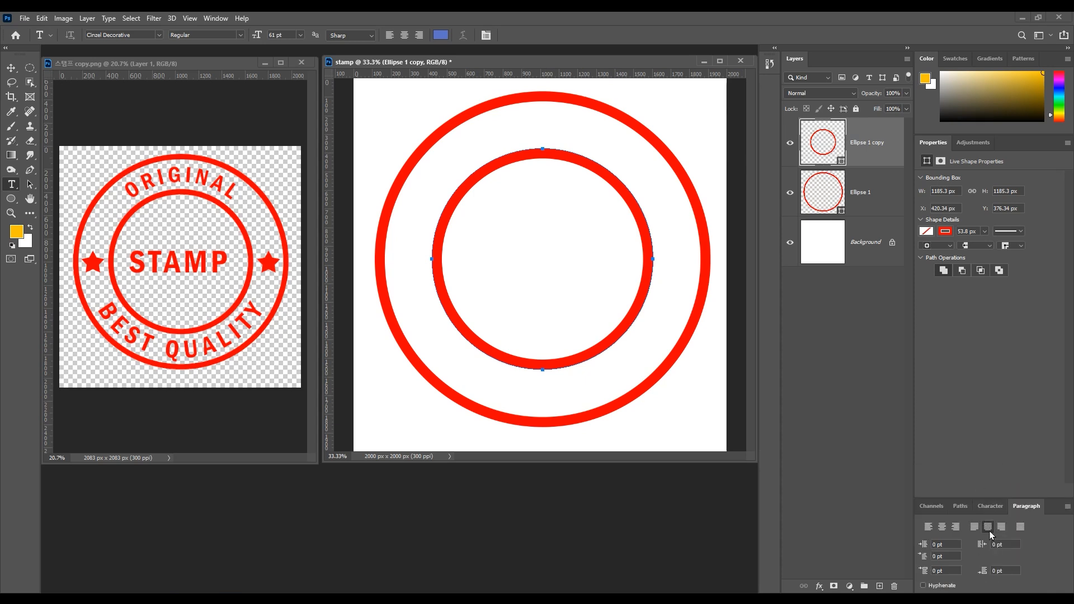
{"action": "left_click", "coordinate": [942, 526]}
{"action": "left_click", "coordinate": [942, 527]}
{"action": "left_click", "coordinate": [542, 146]}
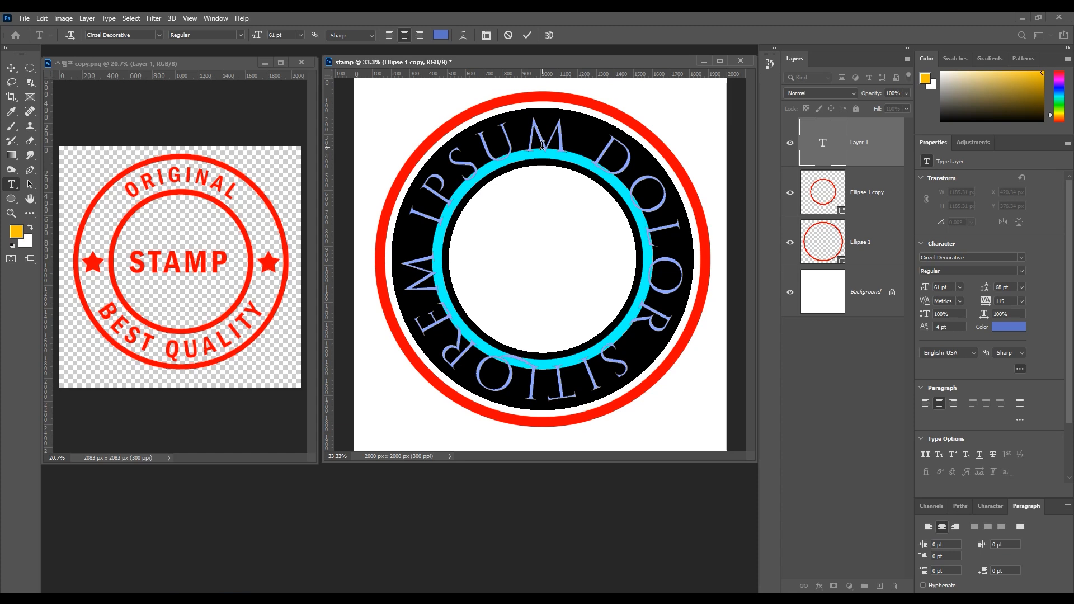
{"action": "type", "text": "ORIGINAL"}
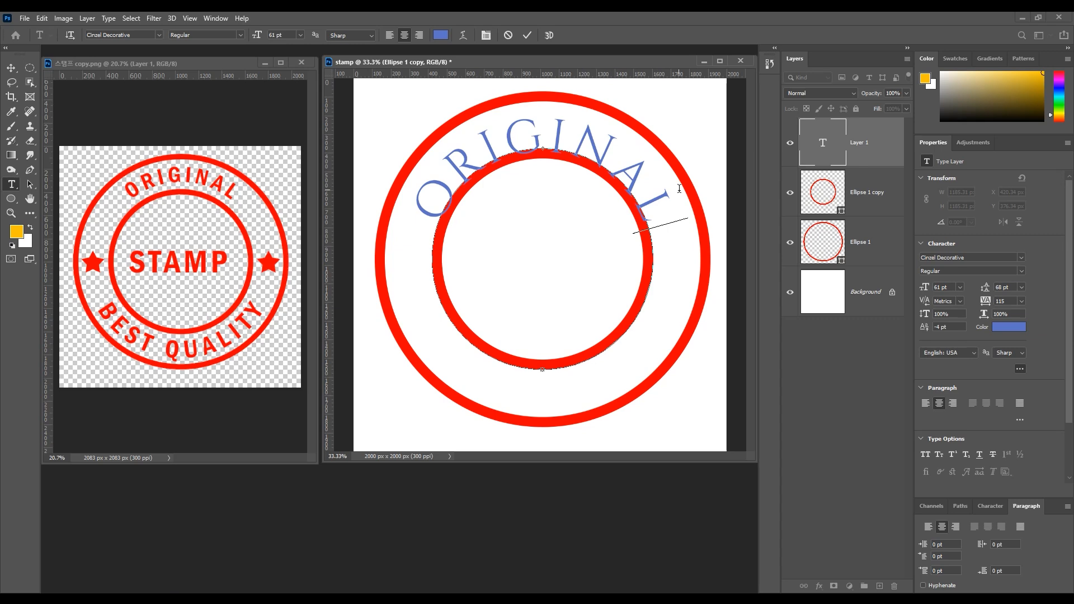
Color the ORIGINAL text red and set it in Cafe24 Ssurround Bold with all caps.
{"action": "double_click", "coordinate": [822, 143]}
{"action": "left_click", "coordinate": [1010, 328]}
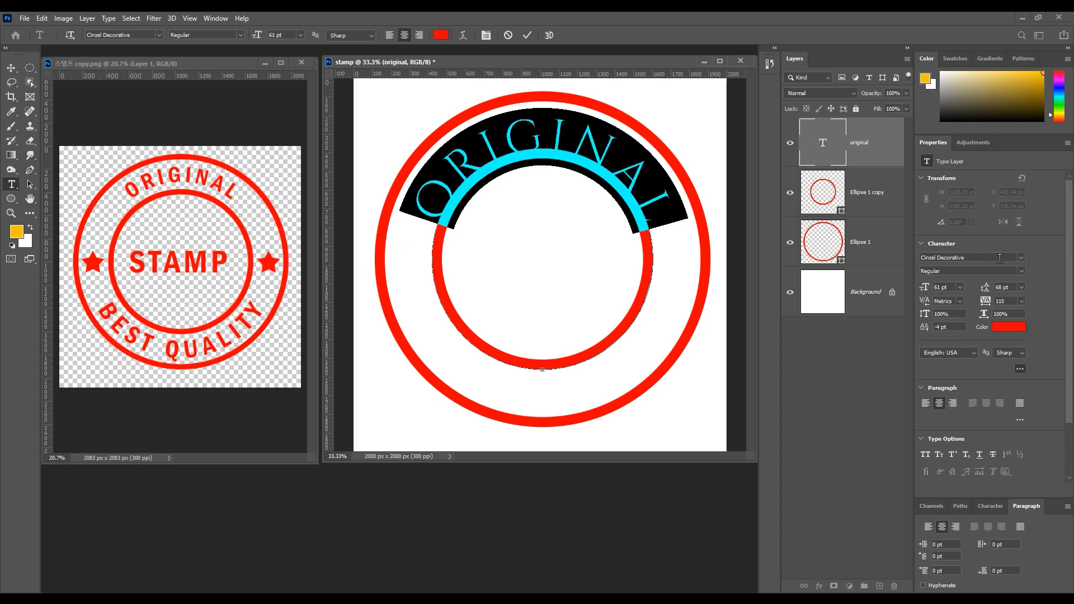
{"action": "left_click", "coordinate": [1020, 257]}
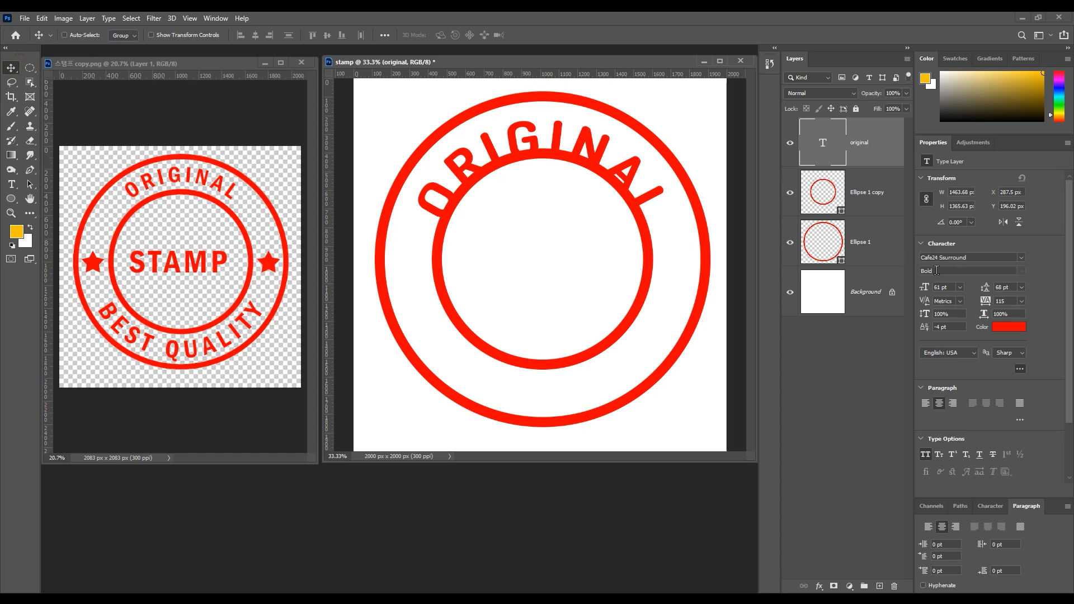
Set the ORIGINAL text's size to 50 pt and its tracking to 40.
{"action": "left_click_drag", "start_coordinate": [925, 291], "coordinate": [919, 287]}
{"action": "double_click", "coordinate": [822, 142]}
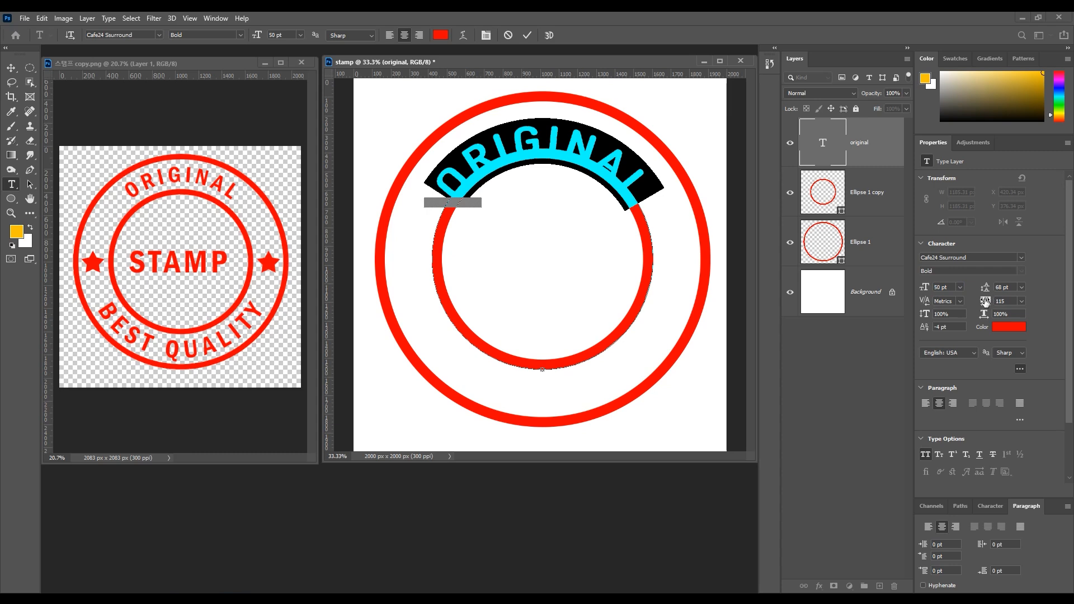
{"action": "left_click_drag", "start_coordinate": [984, 301], "coordinate": [983, 302]}
{"action": "type", "text": "40"}
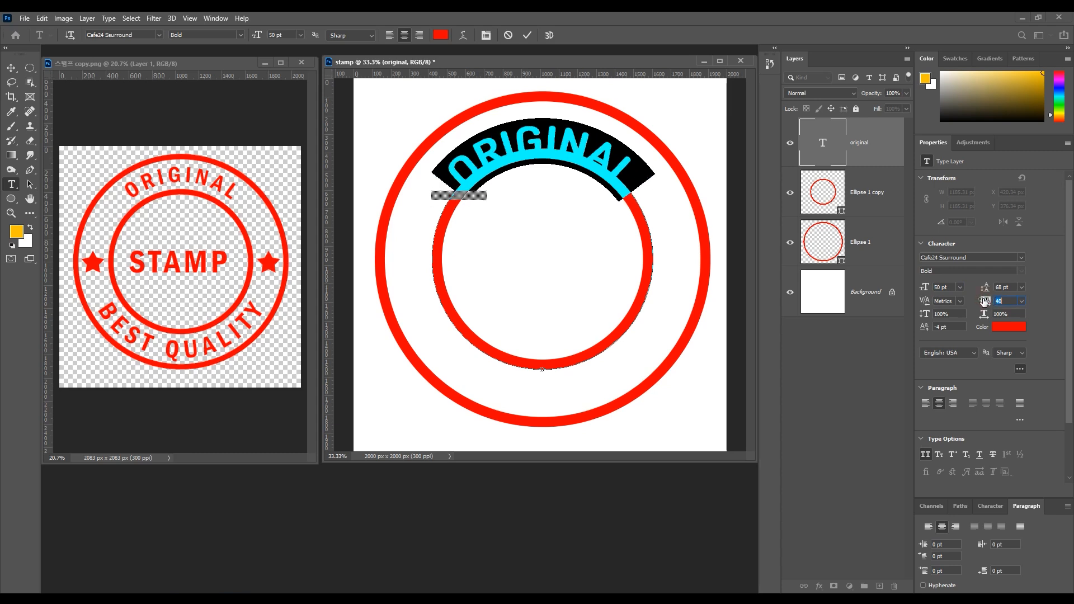
{"action": "key", "text": "Return"}
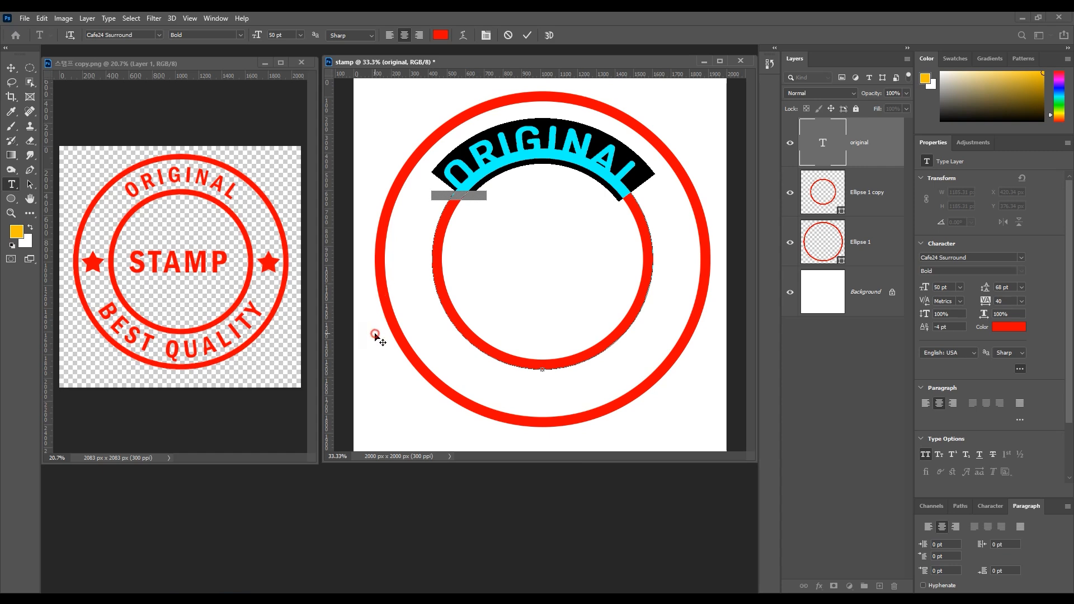
{"action": "key", "text": "ctrl+Return"}
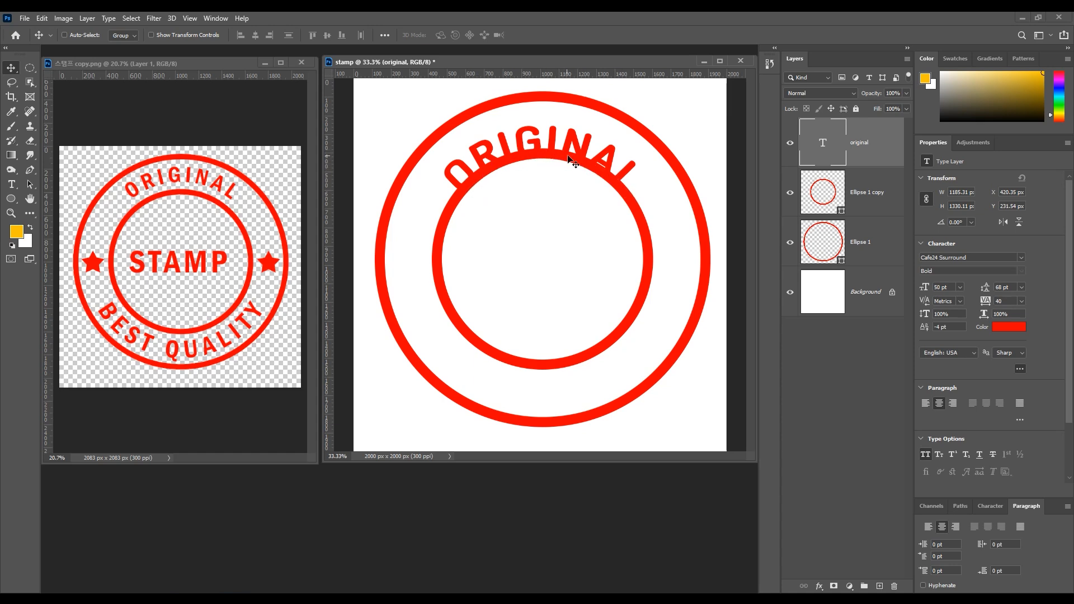
Set the ORIGINAL text's baseline shift to 14 pt to place it between the two rings.
{"action": "left_click_drag", "start_coordinate": [923, 330], "coordinate": [929, 331]}
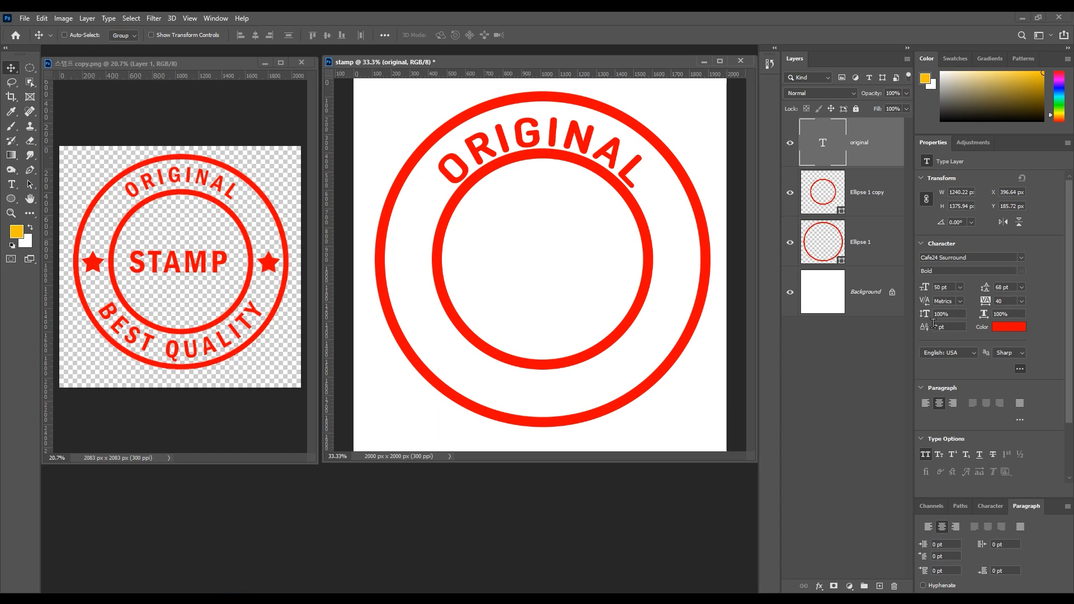
{"action": "left_click_drag", "start_coordinate": [924, 331], "coordinate": [928, 329]}
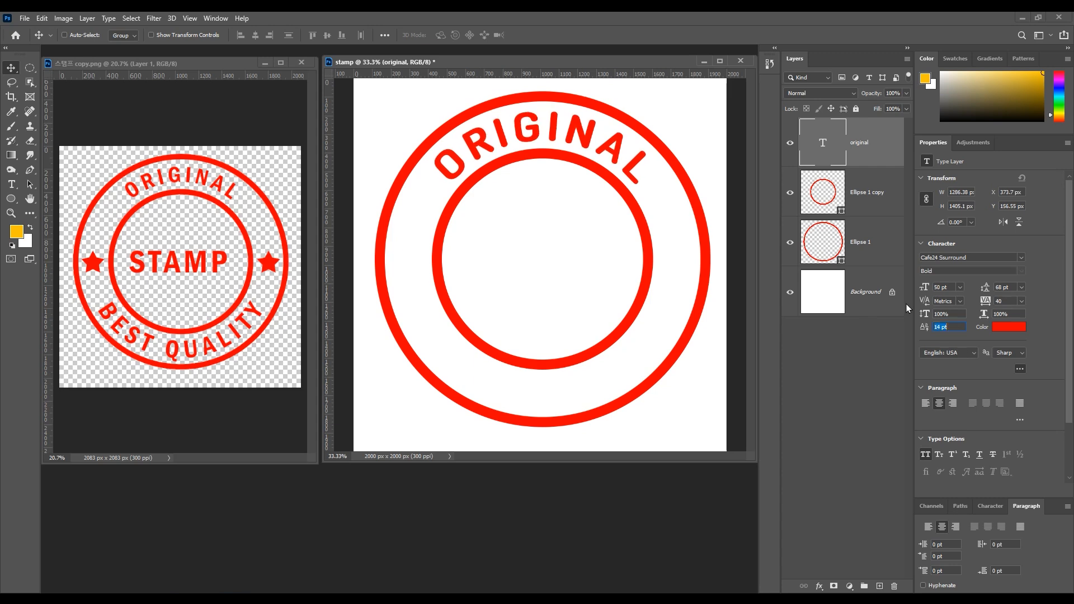
{"action": "key", "text": "Up"}
{"action": "key", "text": "Down"}
Add the text "best quality" along the outer ring's path, centered at the bottom of the circle.
{"action": "left_click", "coordinate": [11, 184]}
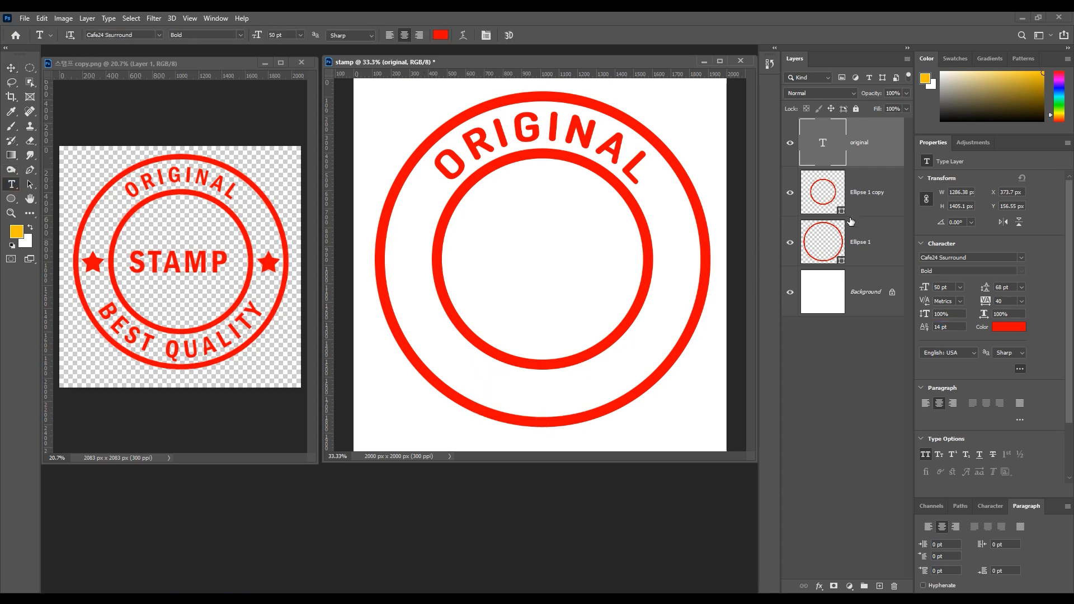
{"action": "left_click", "coordinate": [830, 243]}
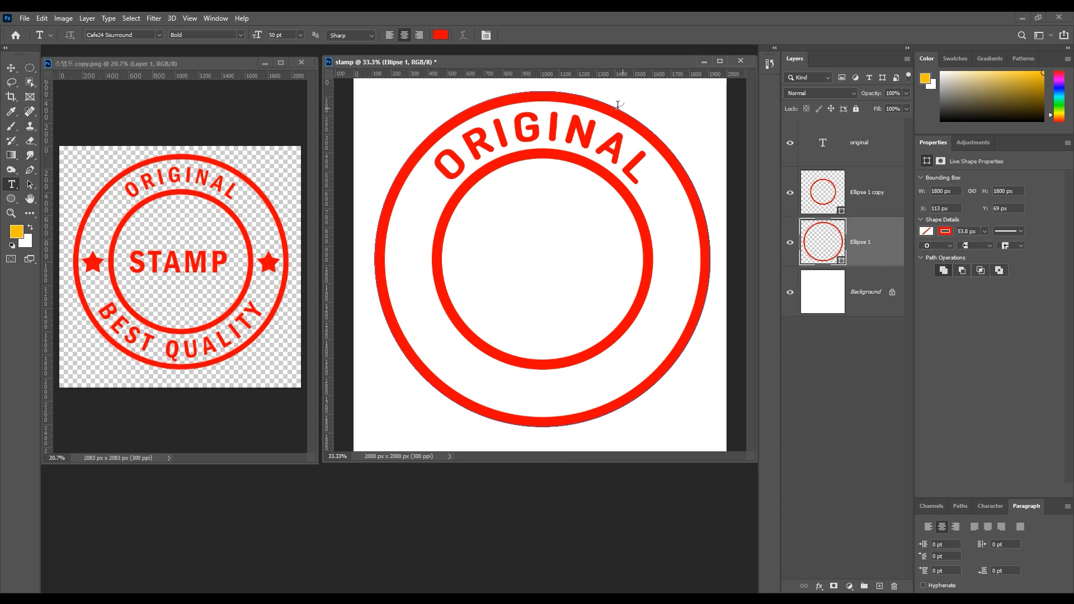
{"action": "left_click", "coordinate": [820, 239]}
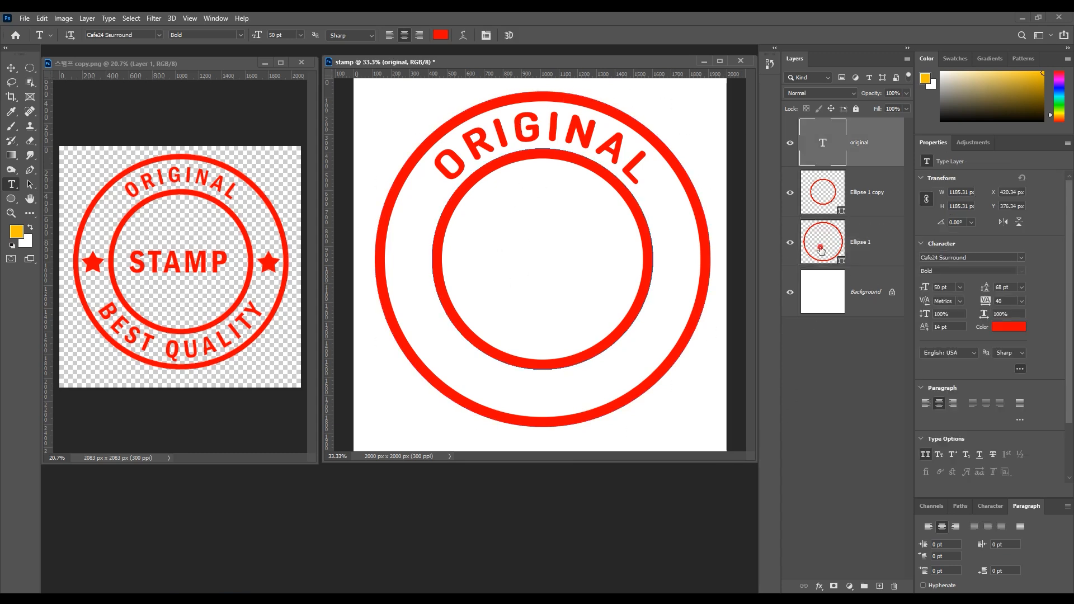
{"action": "left_click", "coordinate": [820, 249]}
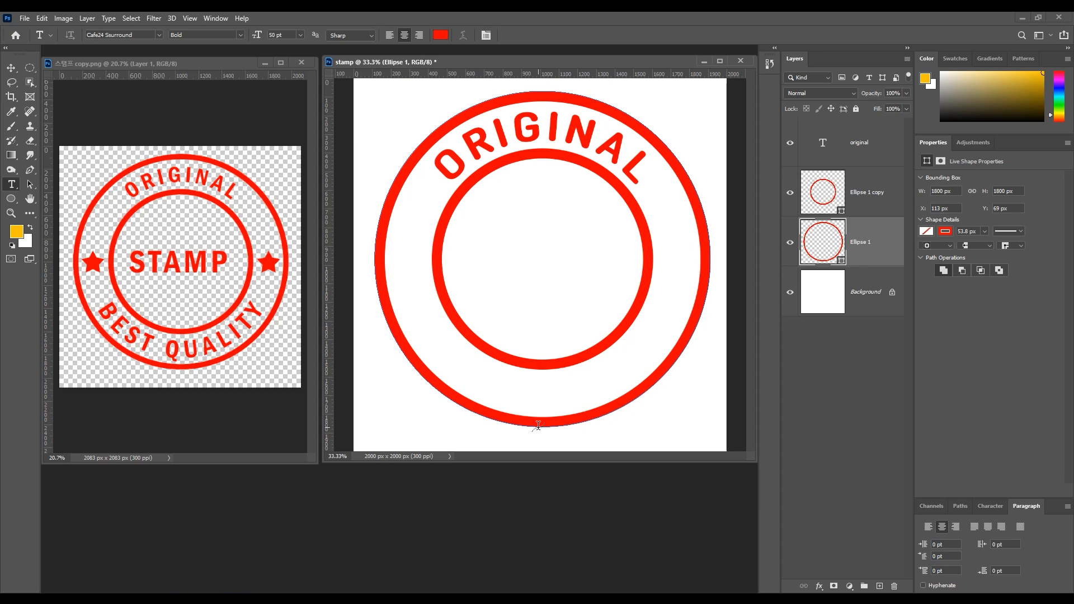
{"action": "left_click", "coordinate": [538, 425]}
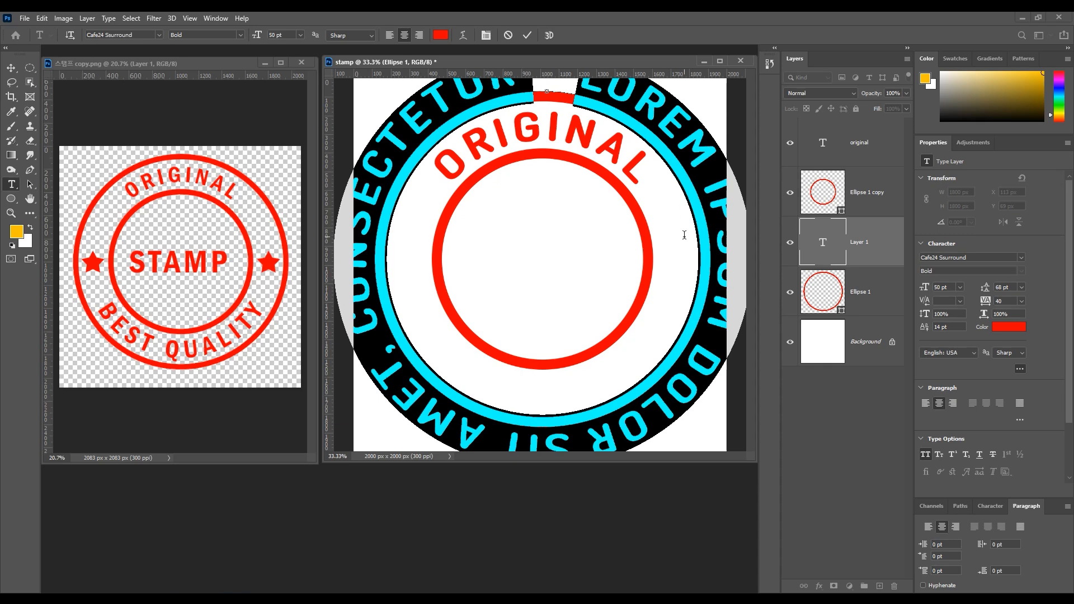
{"action": "type", "text": "best quality"}
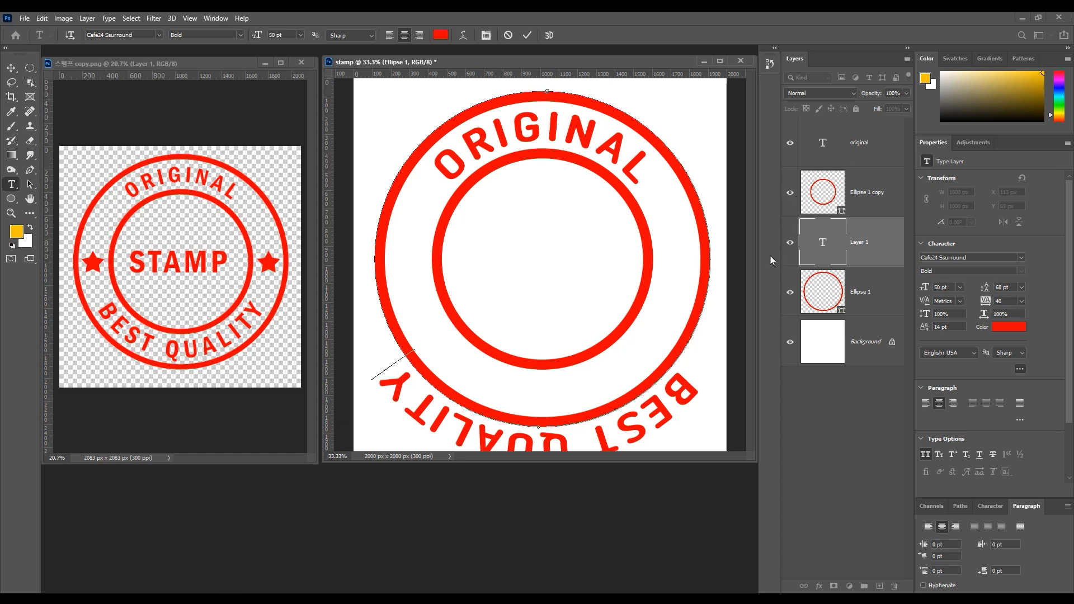
Try flipping the BEST QUALITY text to the inside of the outer ring with the Path Selection tool.
{"action": "left_click", "coordinate": [29, 186]}
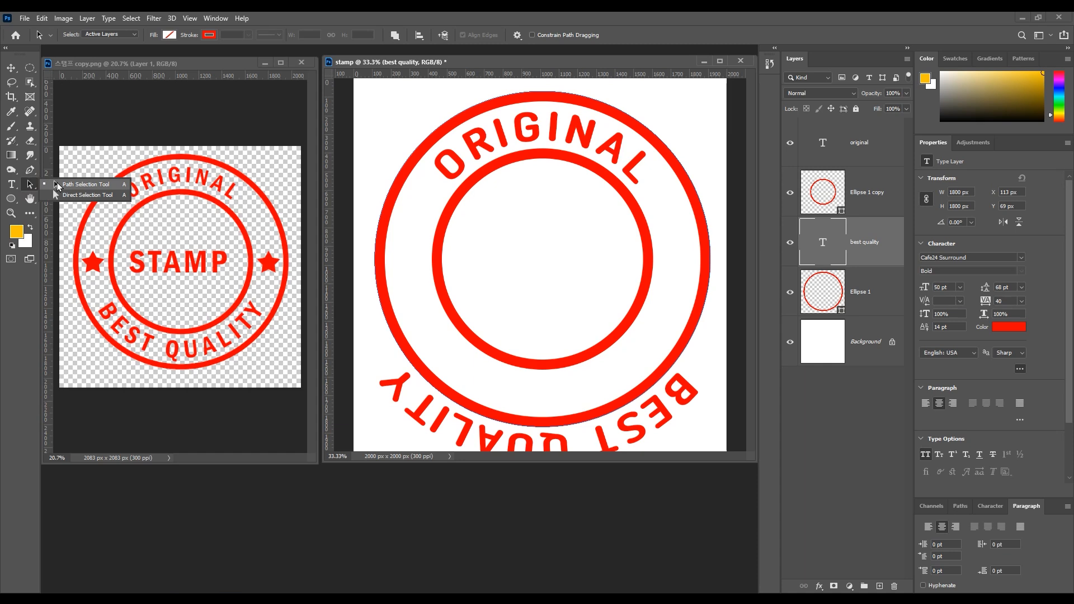
{"action": "left_click", "coordinate": [73, 189]}
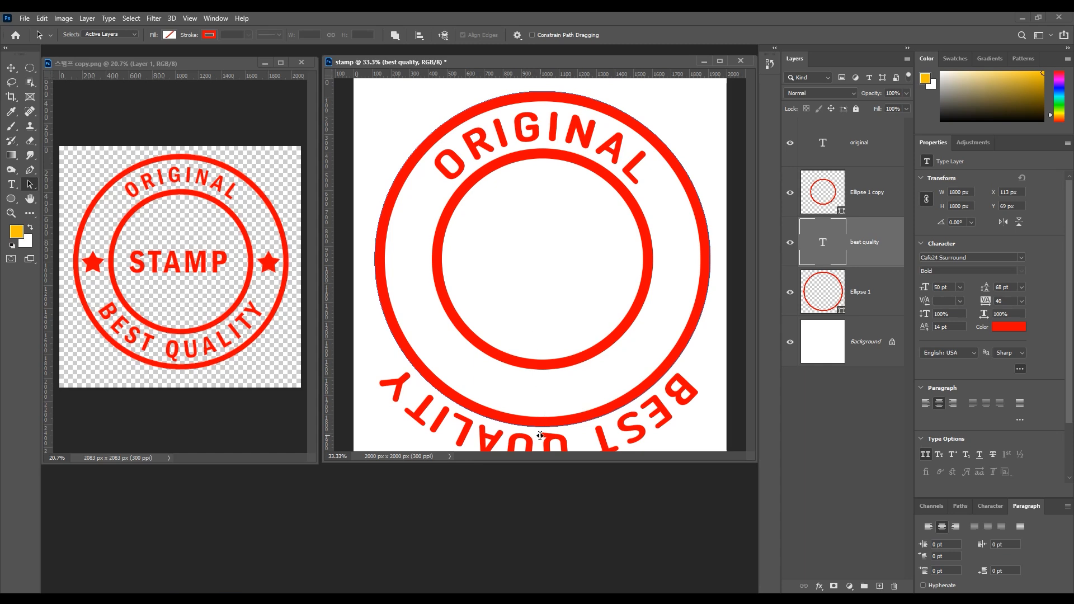
{"action": "left_click_drag", "start_coordinate": [543, 432], "coordinate": [541, 405]}
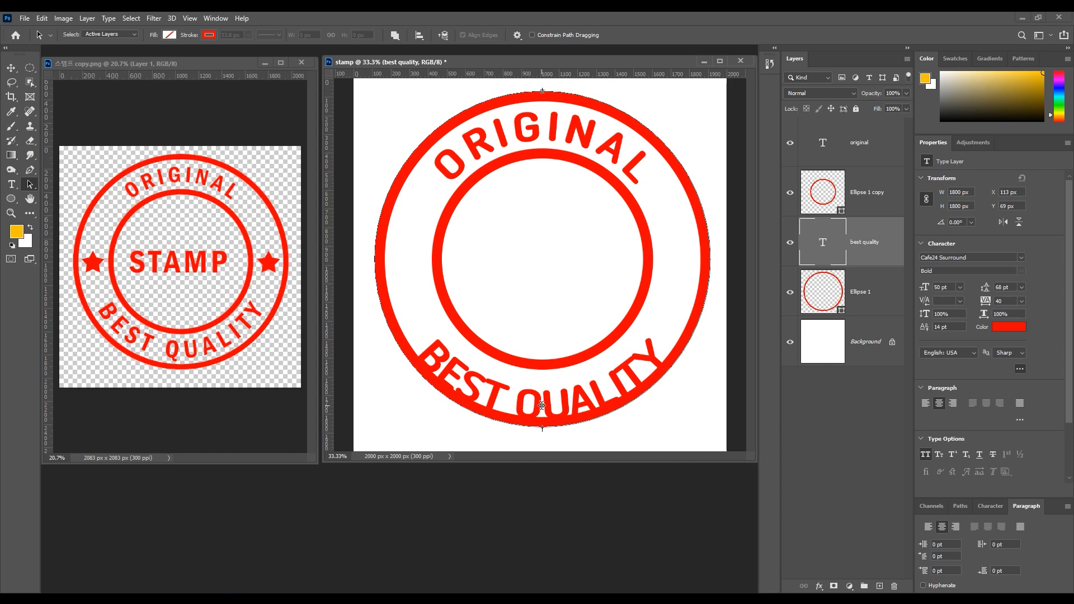
{"action": "left_click_drag", "start_coordinate": [541, 405], "coordinate": [541, 405]}
{"action": "left_click_drag", "start_coordinate": [503, 380], "coordinate": [542, 433]}
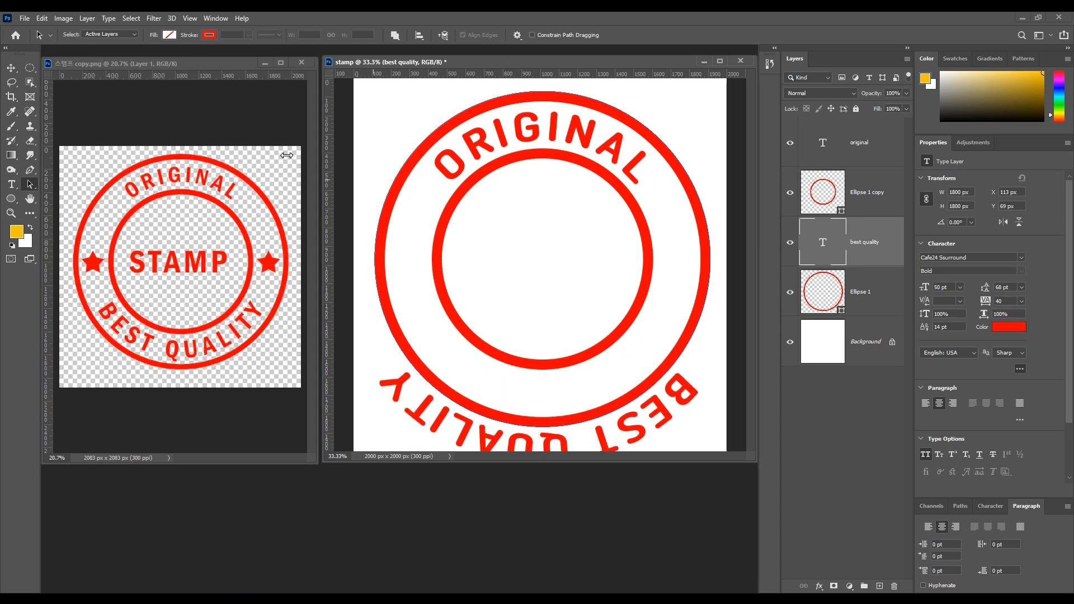
Flip the BEST QUALITY text to the inside of the outer ring's path, centered at the bottom, using the Path Selection tool.
{"action": "right_click", "coordinate": [30, 184]}
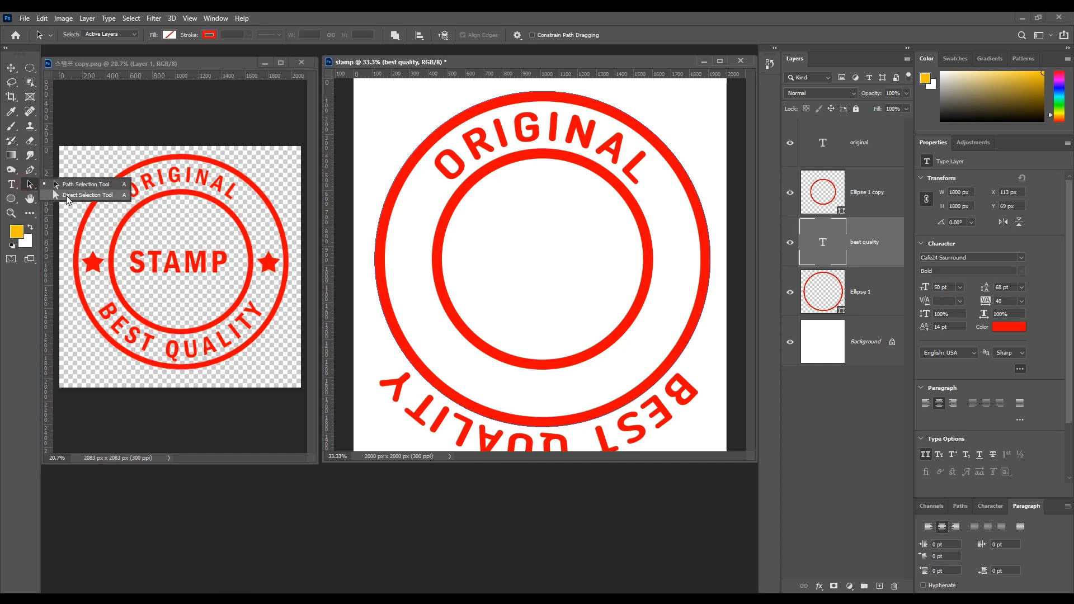
{"action": "left_click", "coordinate": [68, 196]}
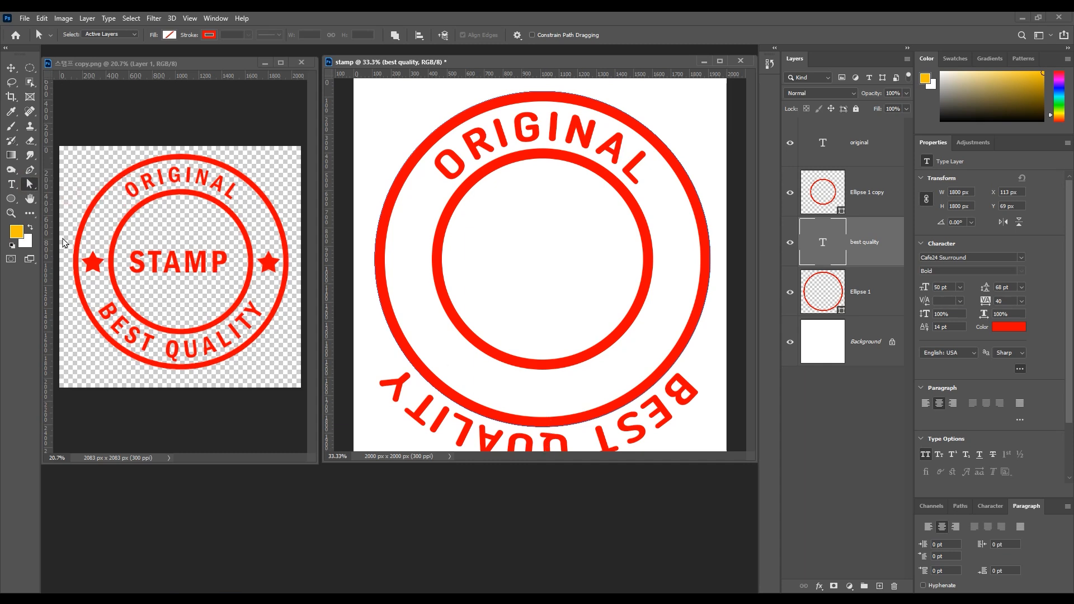
{"action": "right_click", "coordinate": [26, 187]}
{"action": "left_click", "coordinate": [61, 185]}
{"action": "left_click_drag", "start_coordinate": [537, 432], "coordinate": [538, 399]}
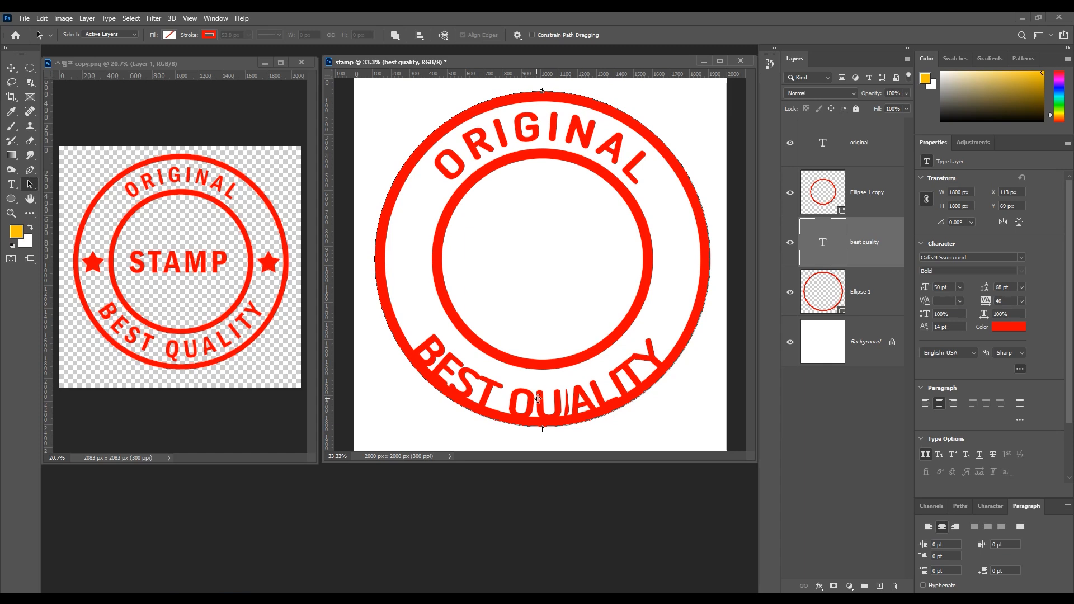
{"action": "left_click_drag", "start_coordinate": [537, 399], "coordinate": [538, 399]}
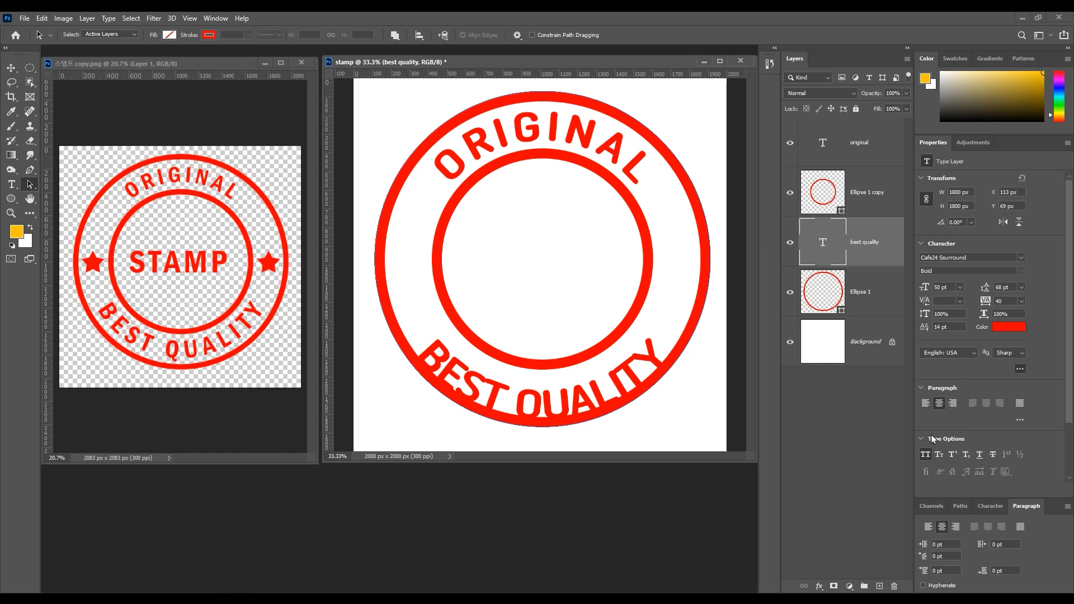
Set the BEST QUALITY text to 60 pt size, 220 tracking and 26 pt baseline shift.
{"action": "left_click_drag", "start_coordinate": [920, 331], "coordinate": [926, 337]}
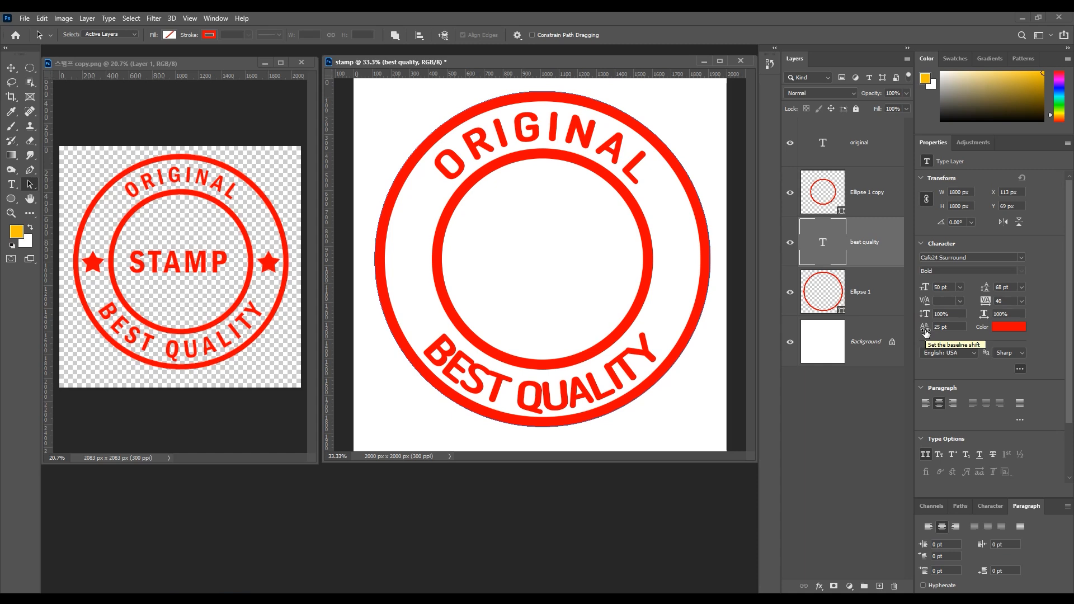
{"action": "left_click_drag", "start_coordinate": [924, 288], "coordinate": [1006, 301]}
{"action": "left_click", "coordinate": [947, 328]}
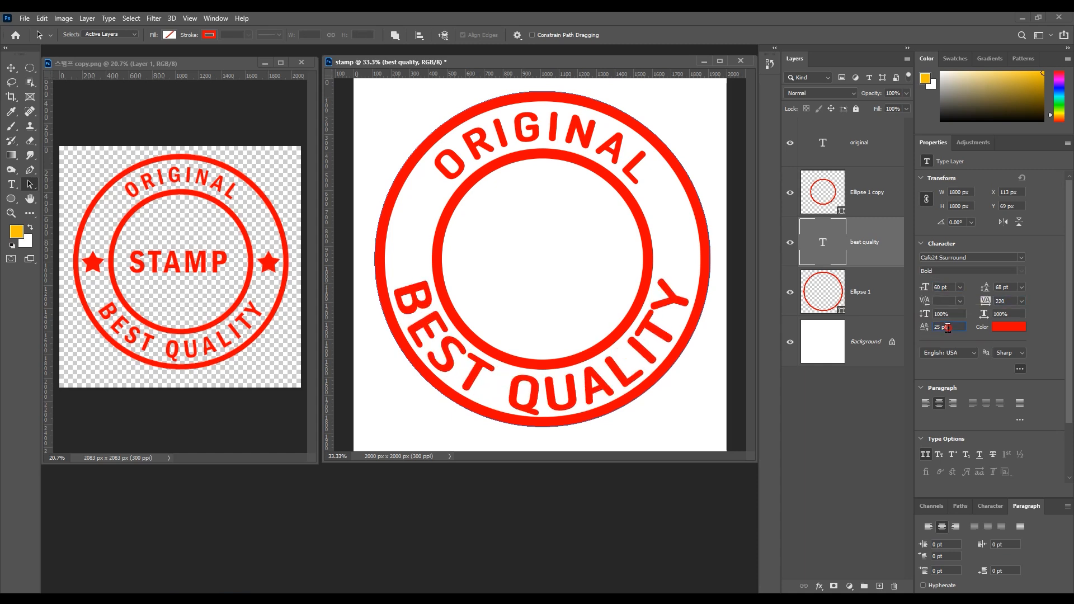
{"action": "key", "text": "Up"}
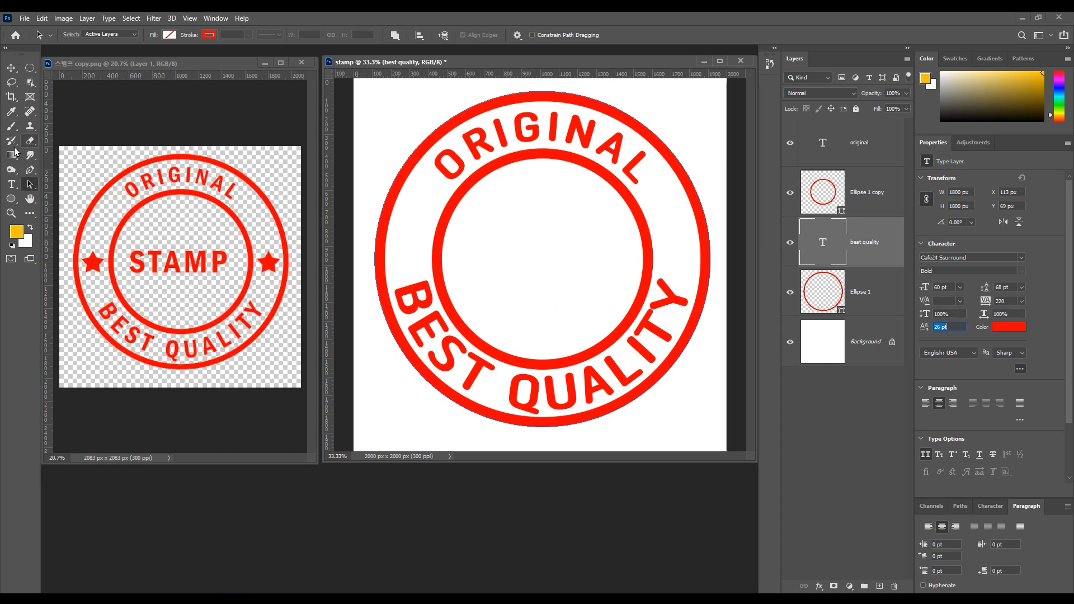
Add the text "stamp" at 60 pt with tracking 20 in the middle of the inner ring.
{"action": "left_click", "coordinate": [12, 185]}
{"action": "left_click", "coordinate": [546, 264]}
{"action": "type", "text": "stamp"}
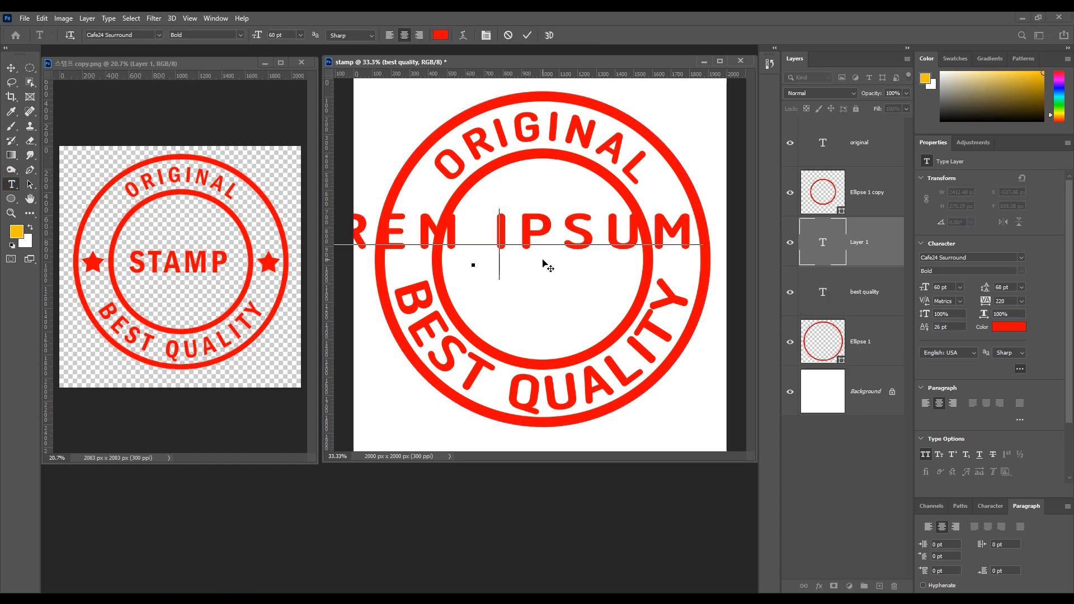
{"action": "key", "text": "ctrl+Return"}
{"action": "key", "text": "v"}
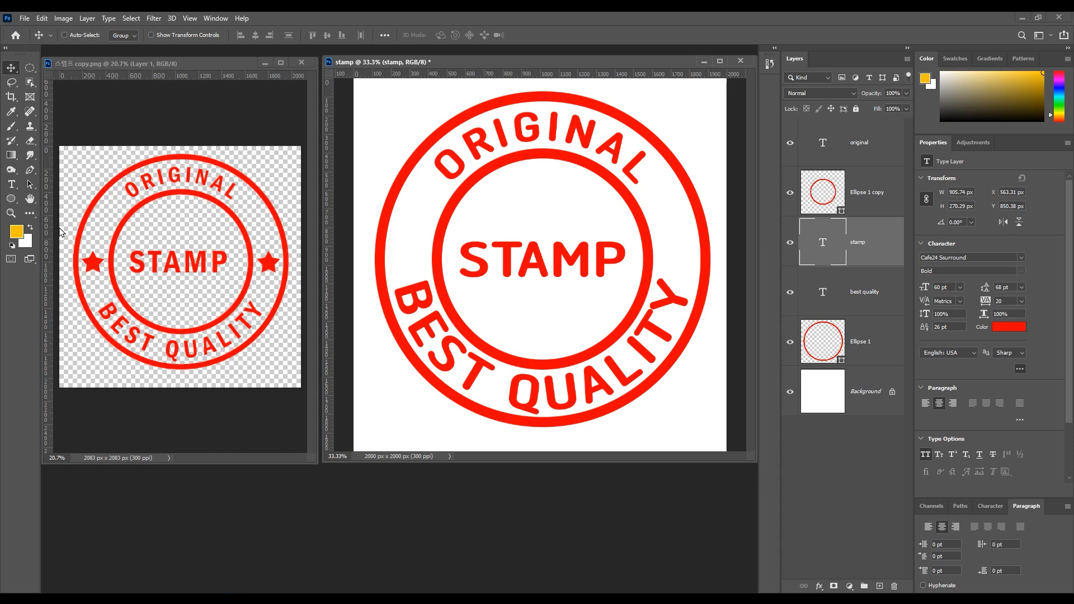
Create a 300 × 300 px five-pointed star with the Polygon tool, using the Star option with sides indented by 53%.
{"action": "left_click", "coordinate": [11, 198]}
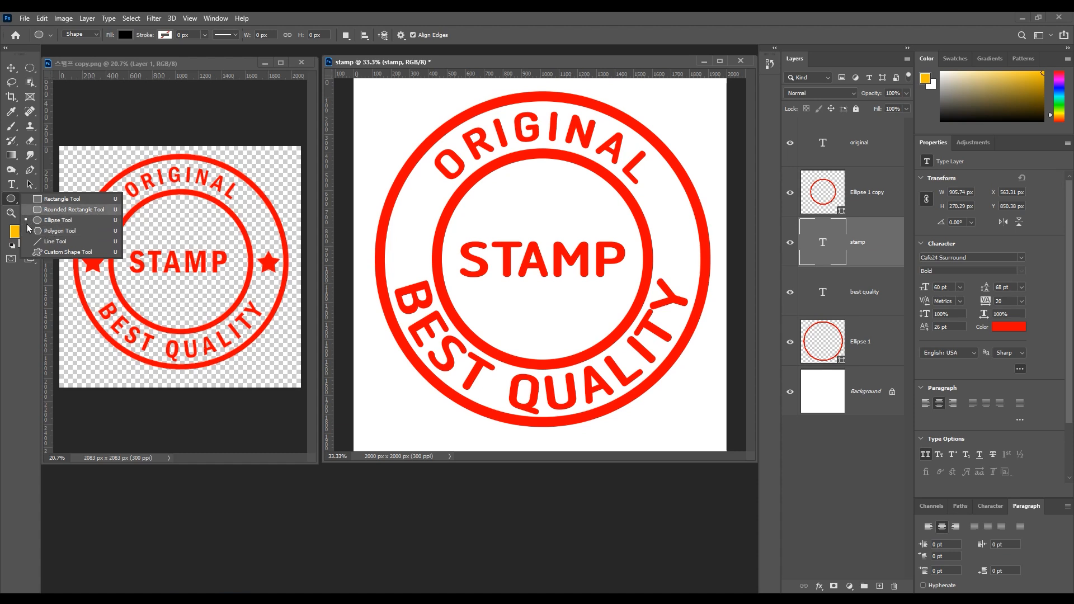
{"action": "left_click", "coordinate": [40, 231]}
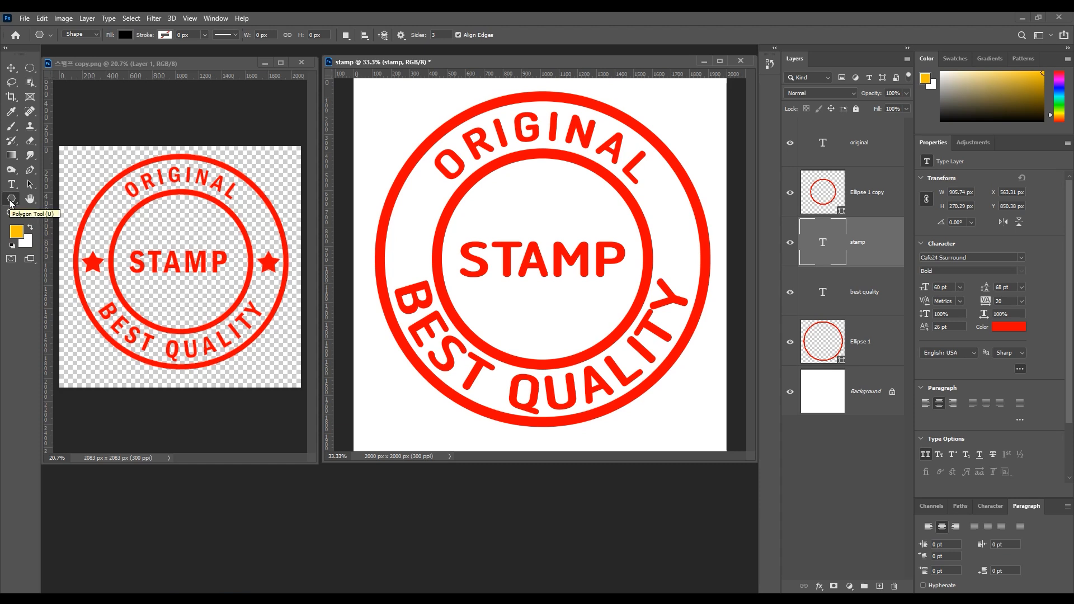
{"action": "left_click", "coordinate": [446, 203]}
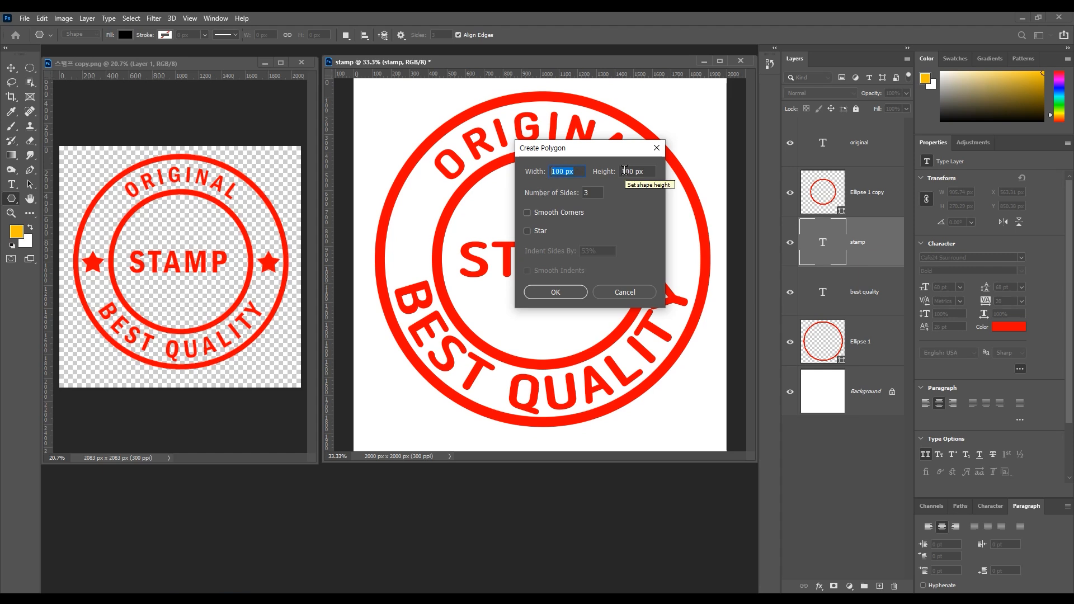
{"action": "type", "text": "300"}
{"action": "key", "text": "Tab"}
{"action": "type", "text": "30"}
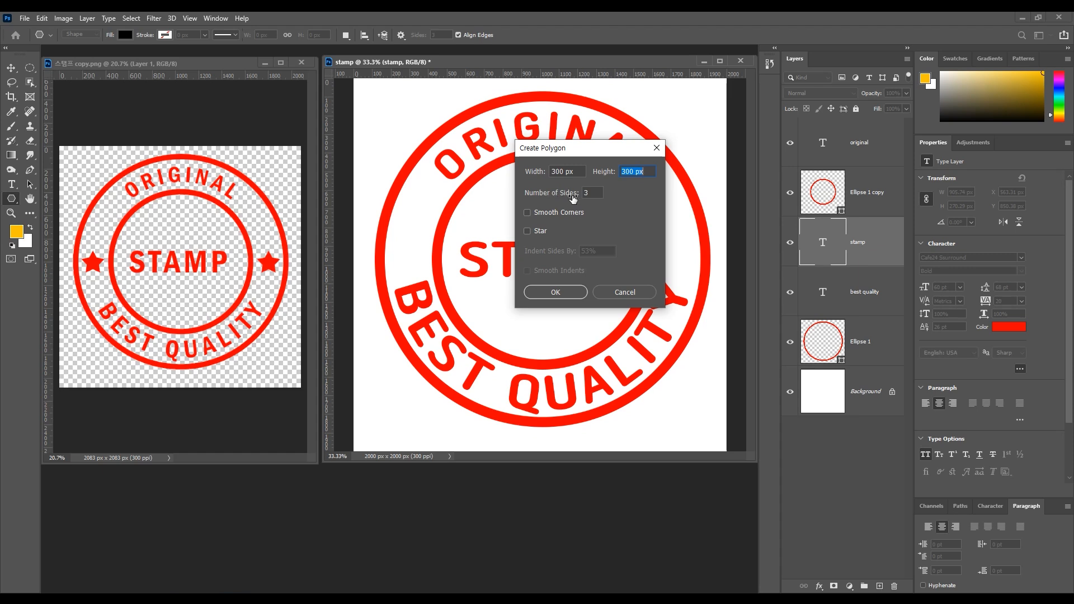
{"action": "key", "text": "Tab"}
{"action": "type", "text": "5"}
{"action": "left_click", "coordinate": [527, 233]}
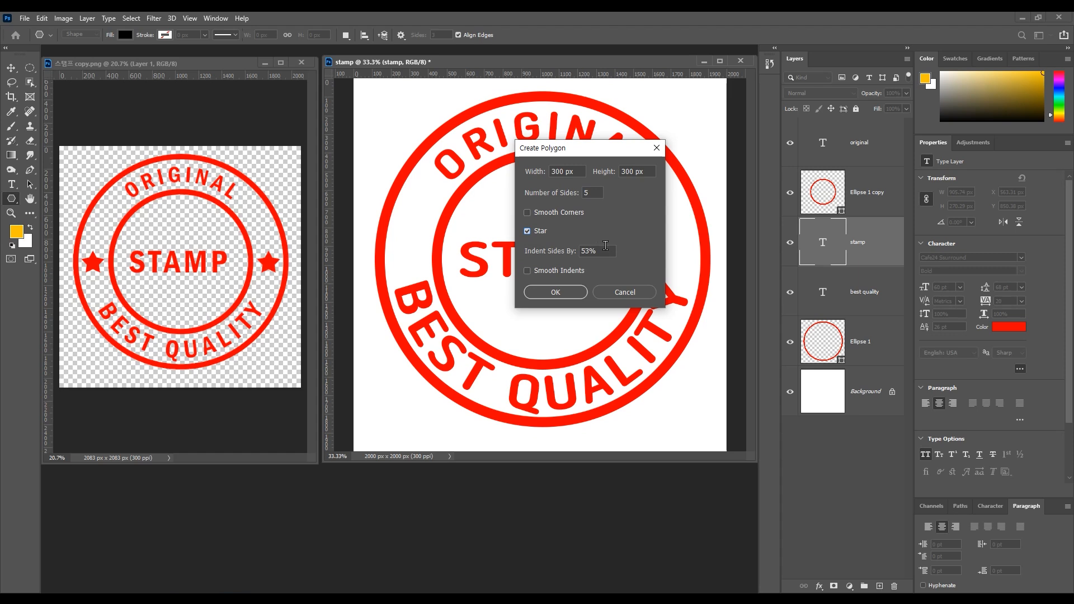
{"action": "left_click", "coordinate": [556, 292]}
Move the star into the band between the two rings on the stamp's left side and fill it with red.
{"action": "key", "text": "v"}
{"action": "left_click_drag", "start_coordinate": [423, 273], "coordinate": [415, 252]}
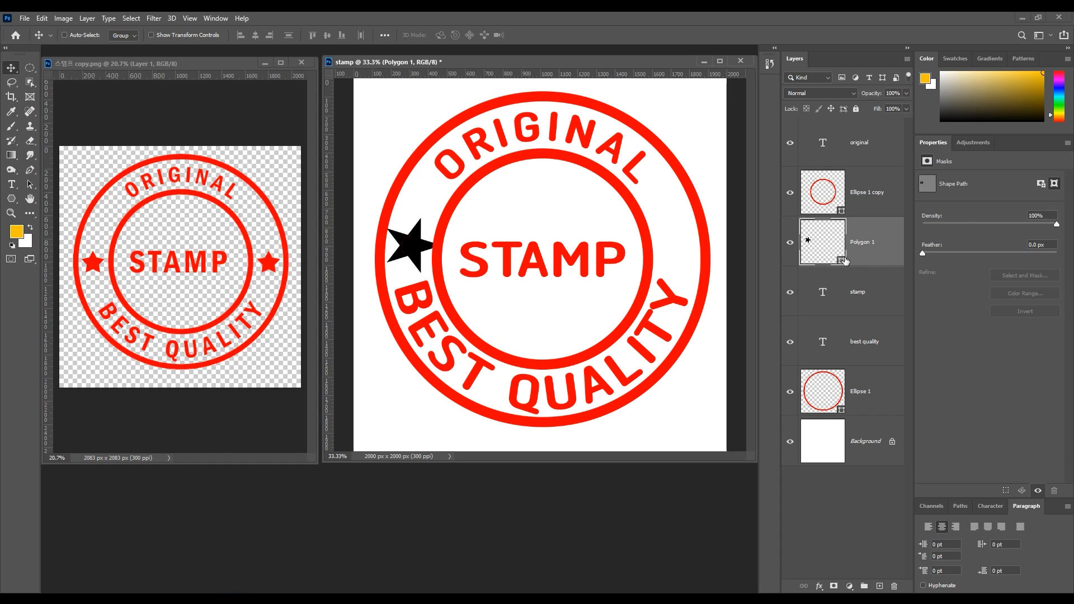
{"action": "double_click", "coordinate": [825, 248]}
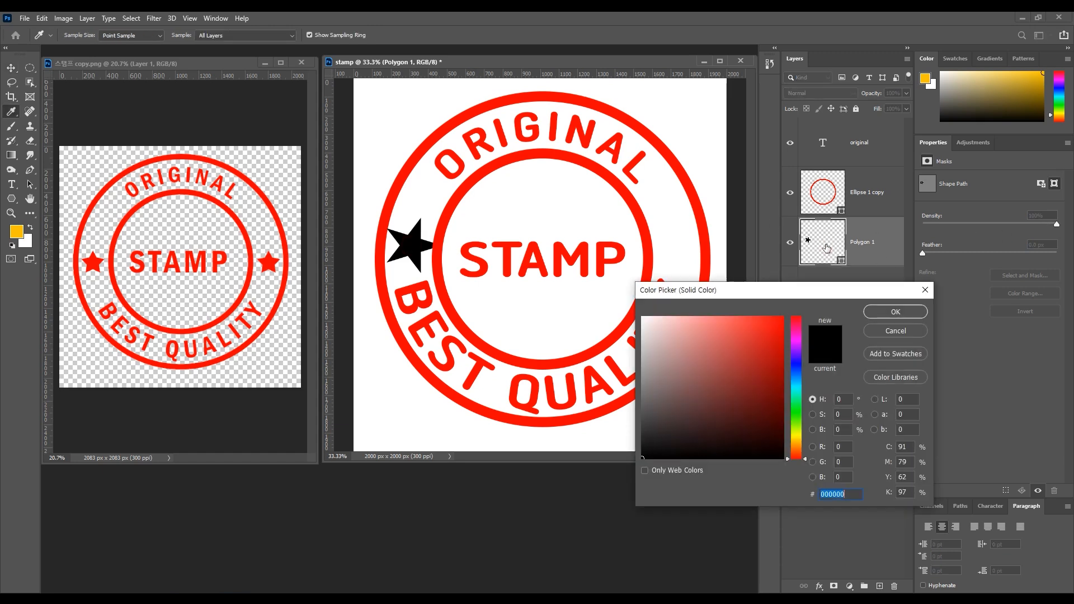
{"action": "type", "text": "ff0000"}
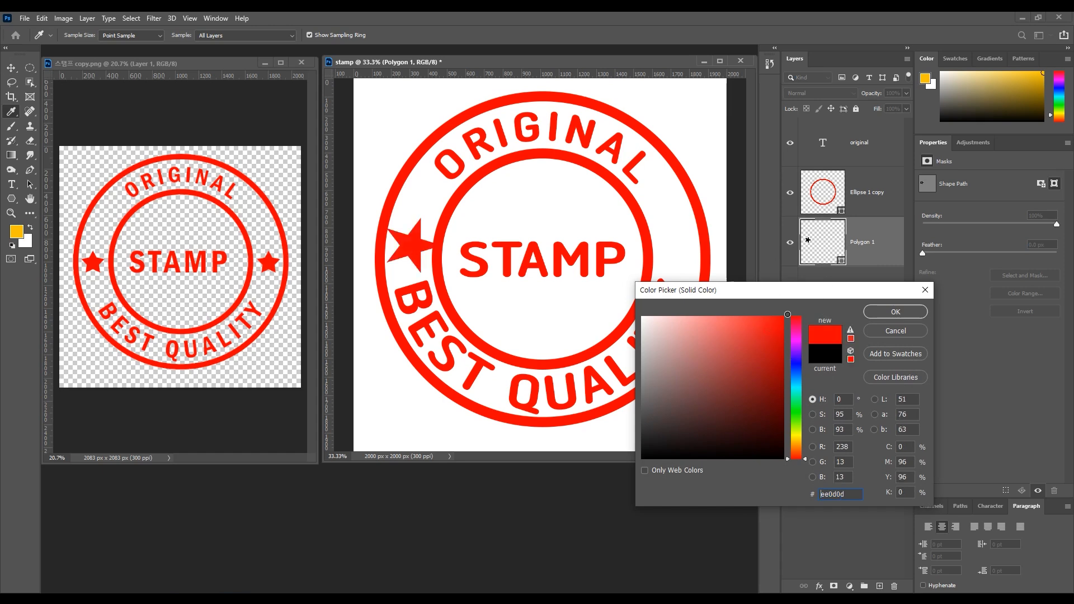
{"action": "left_click", "coordinate": [895, 311]}
Free-transform the star, rotating it about -18.57° so one point faces up and scaling it to about 80.83%.
{"action": "left_click", "coordinate": [11, 200]}
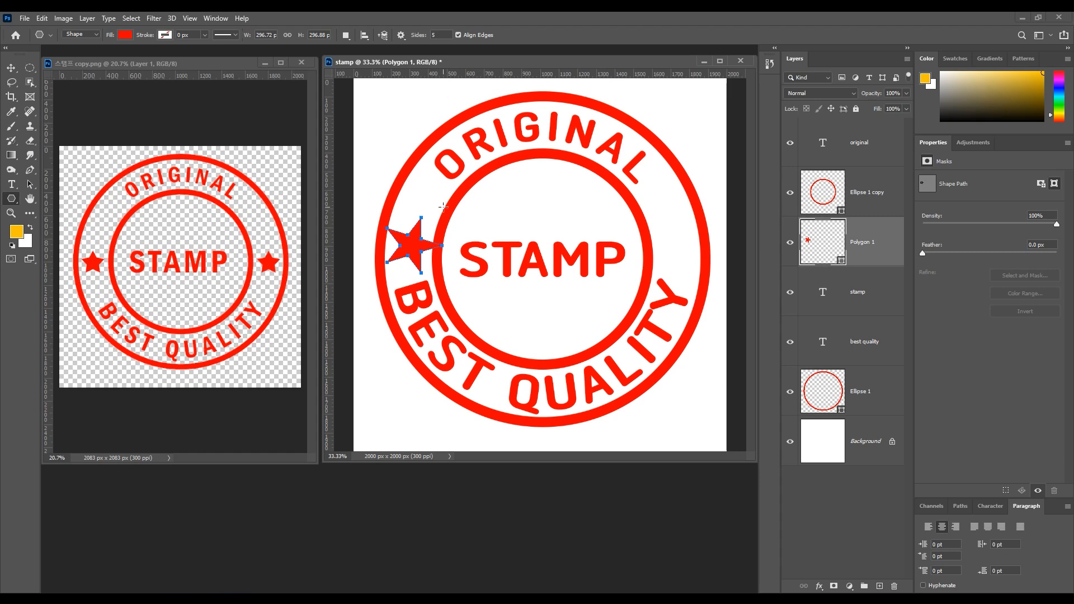
{"action": "key", "text": "ctrl+t"}
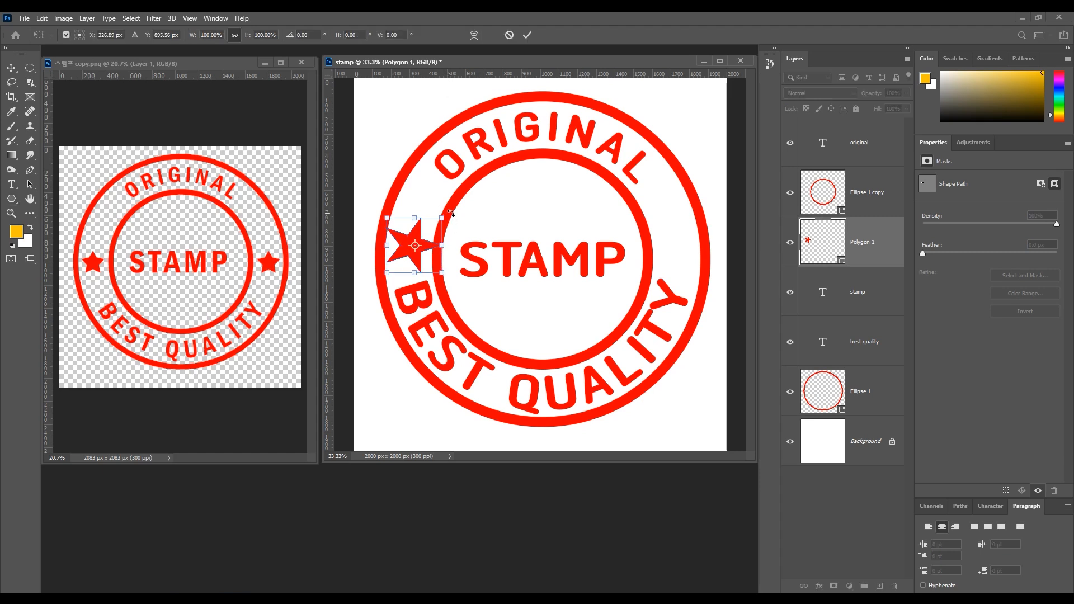
{"action": "left_click_drag", "start_coordinate": [450, 213], "coordinate": [439, 203]}
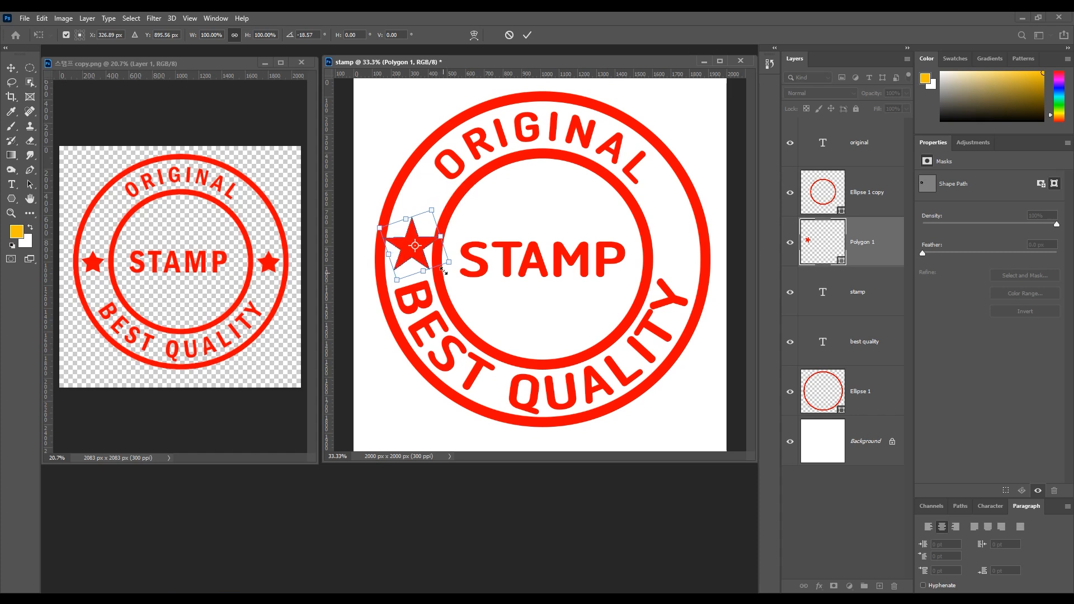
{"action": "left_click_drag", "start_coordinate": [449, 262], "coordinate": [438, 258]}
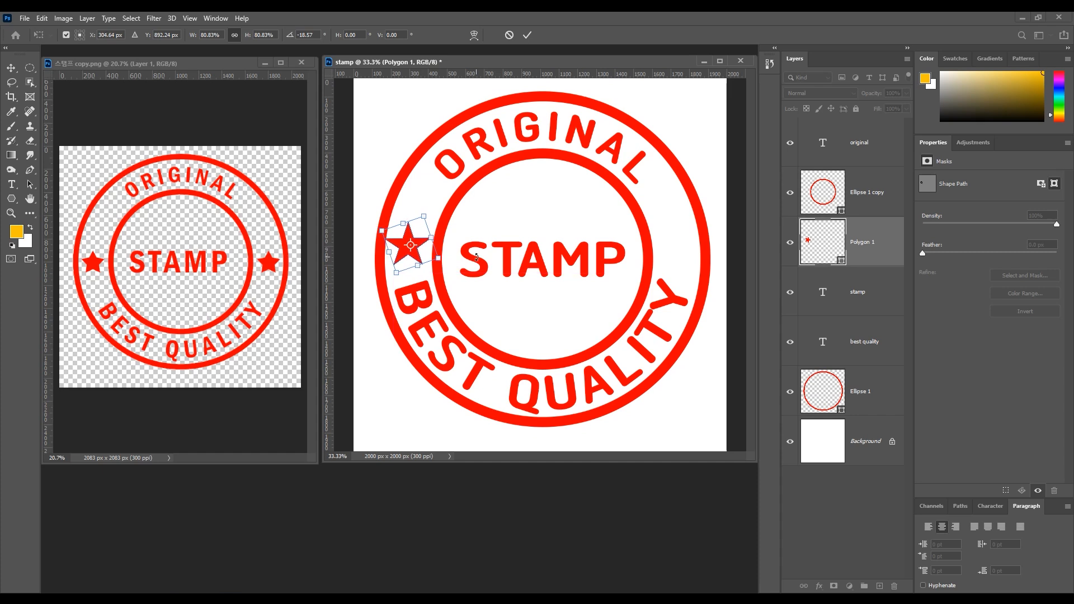
Nudge the star up and slightly right to about X 331.64 px, Y 778.24 px, and apply the transform.
{"action": "key", "text": "Up"}
{"action": "key", "text": "Up"}
{"action": "key", "text": "Up"}
{"action": "key", "text": "shift+Up"}
{"action": "key", "text": "shift+Up"}
{"action": "key", "text": "Right"}
{"action": "key", "text": "Right"}
{"action": "key", "text": "Right"}
{"action": "key", "text": "Right"}
{"action": "key", "text": "Up"}
{"action": "key", "text": "Up"}
{"action": "key", "text": "Up"}
{"action": "key", "text": "Right"}
{"action": "key", "text": "Right"}
{"action": "key", "text": "Right"}
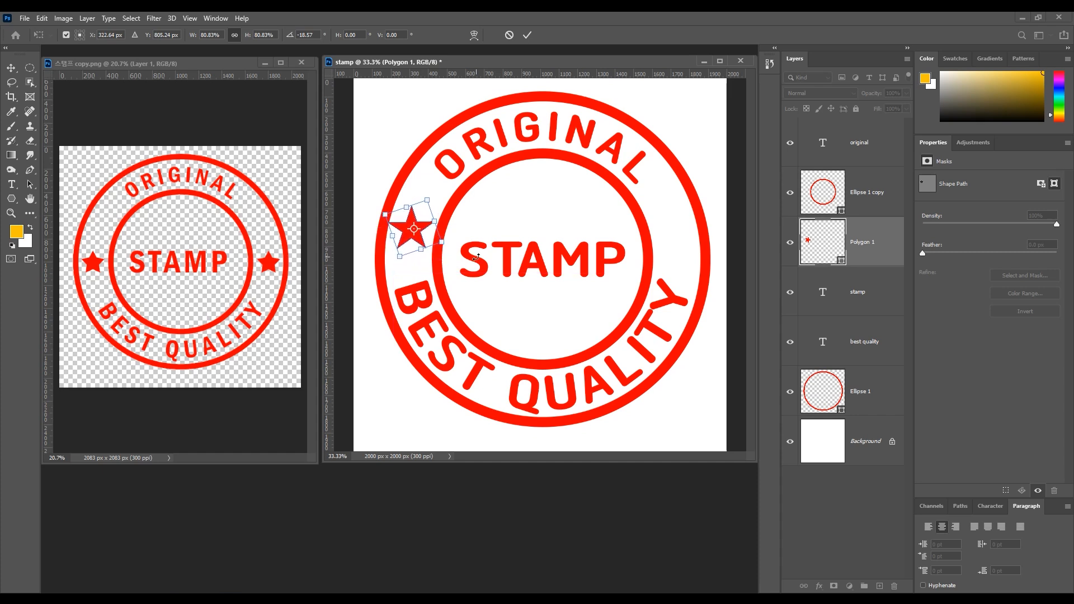
{"action": "key", "text": "shift+Up"}
{"action": "key", "text": "Right"}
{"action": "key", "text": "Up"}
{"action": "key", "text": "Up"}
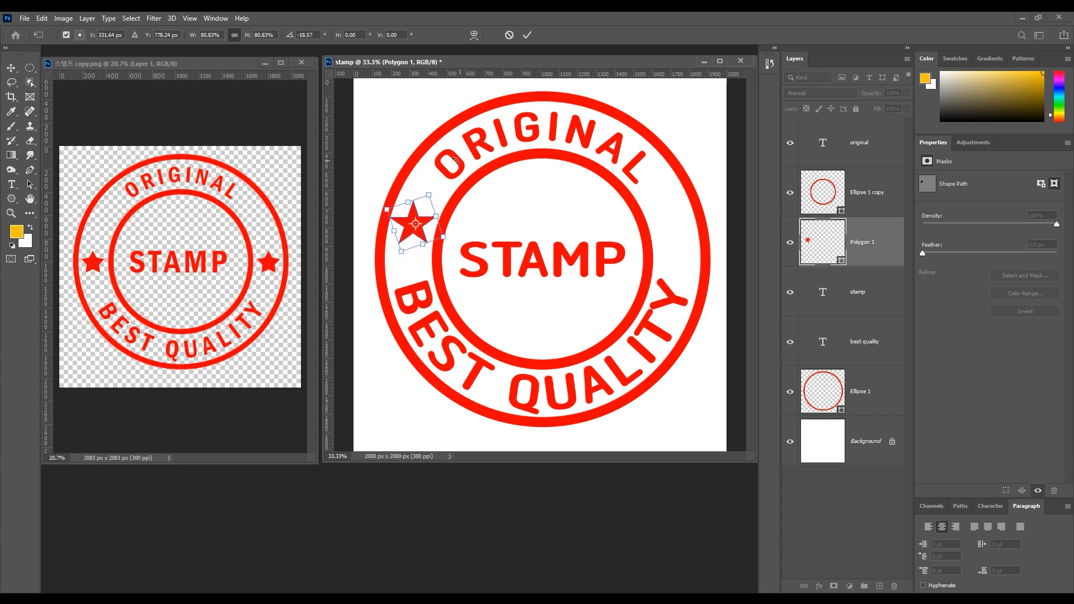
{"action": "key", "text": "Return"}
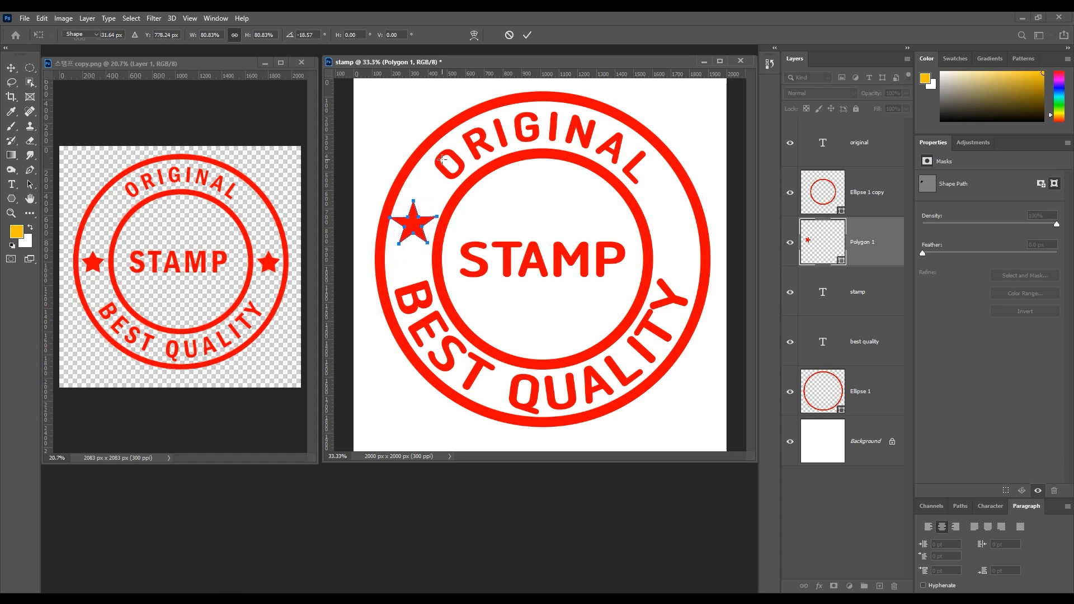
Duplicate the star into the opposite side of the band, level with the original star.
{"action": "key", "text": "v"}
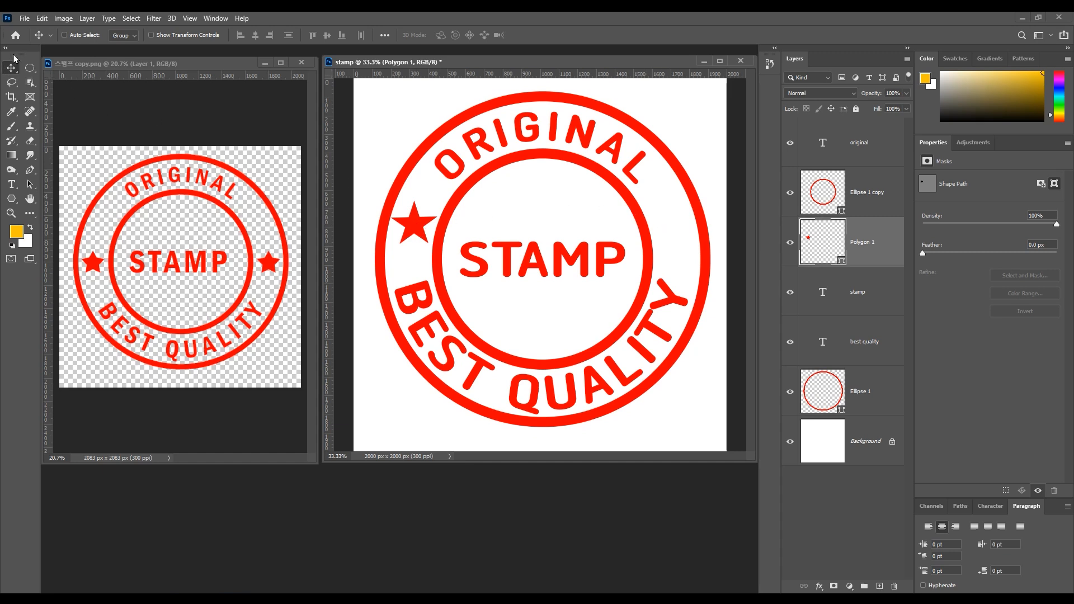
{"action": "left_click_drag", "start_coordinate": [420, 228], "coordinate": [674, 225]}
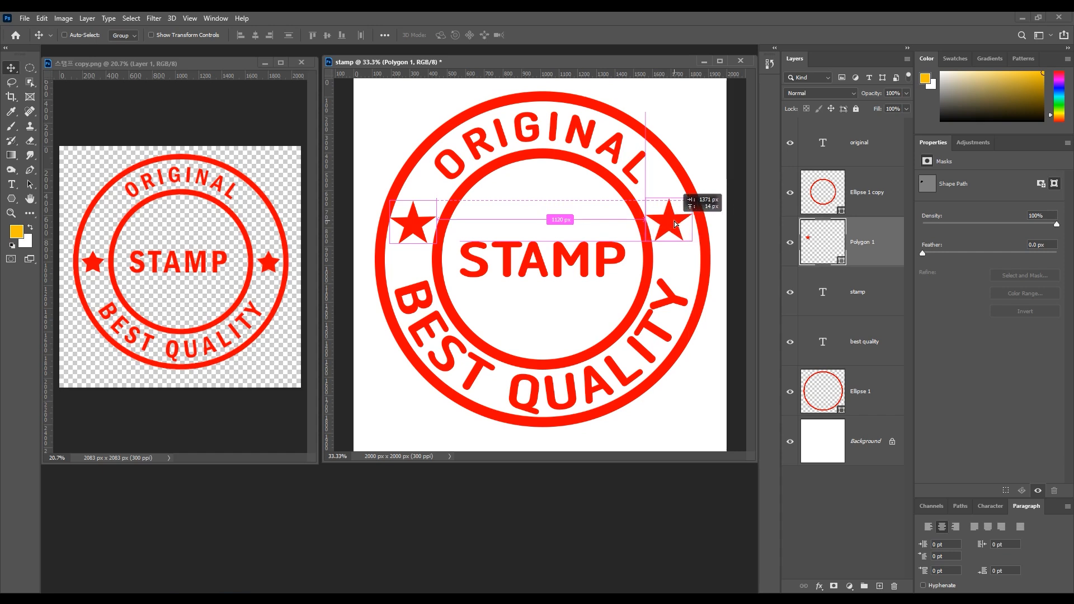
{"action": "left_click_drag", "start_coordinate": [675, 224], "coordinate": [676, 222]}
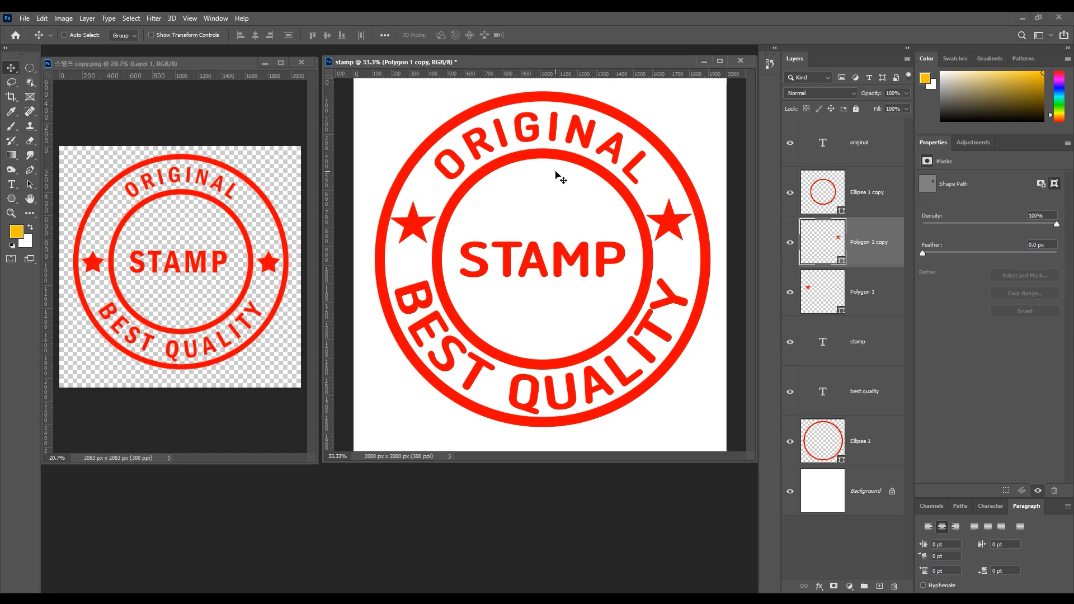
{"action": "key", "text": "a"}
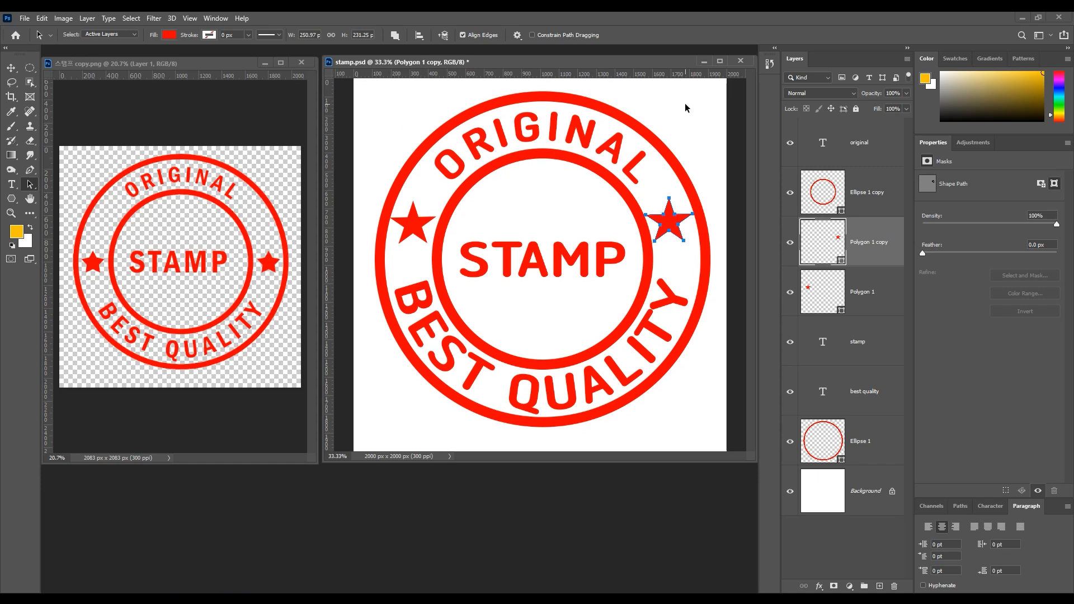
Hide the white Background layer so the stamp sits on transparency.
{"action": "left_click", "coordinate": [789, 493]}
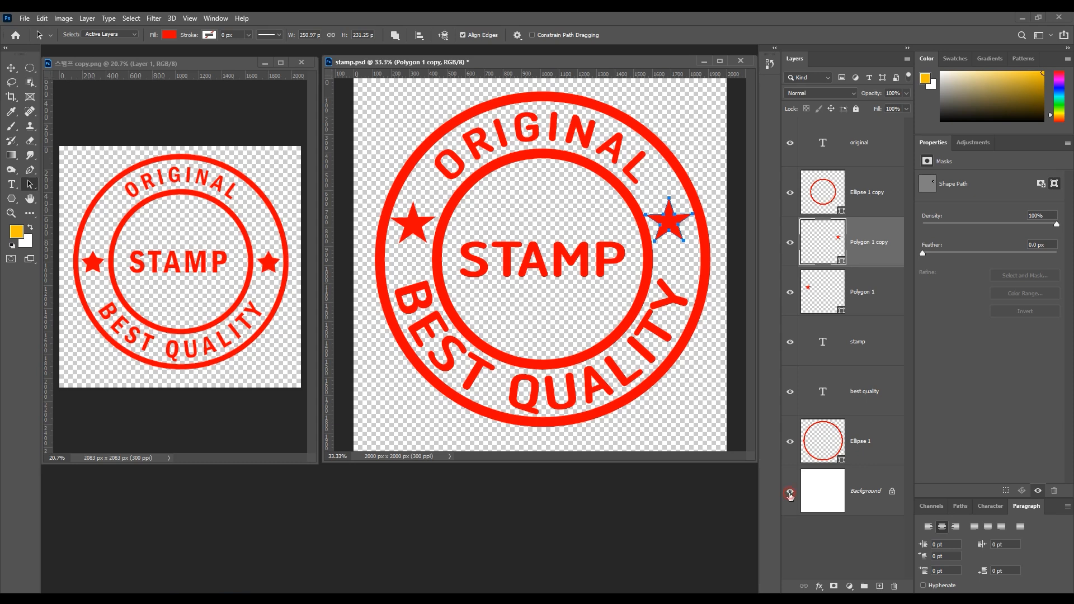
{"action": "left_click", "coordinate": [789, 493]}
{"action": "left_click", "coordinate": [789, 493]}
Save the stamp as stamp.png in PNG format in the 5DAY folder, using the large file size option.
{"action": "left_click", "coordinate": [25, 18]}
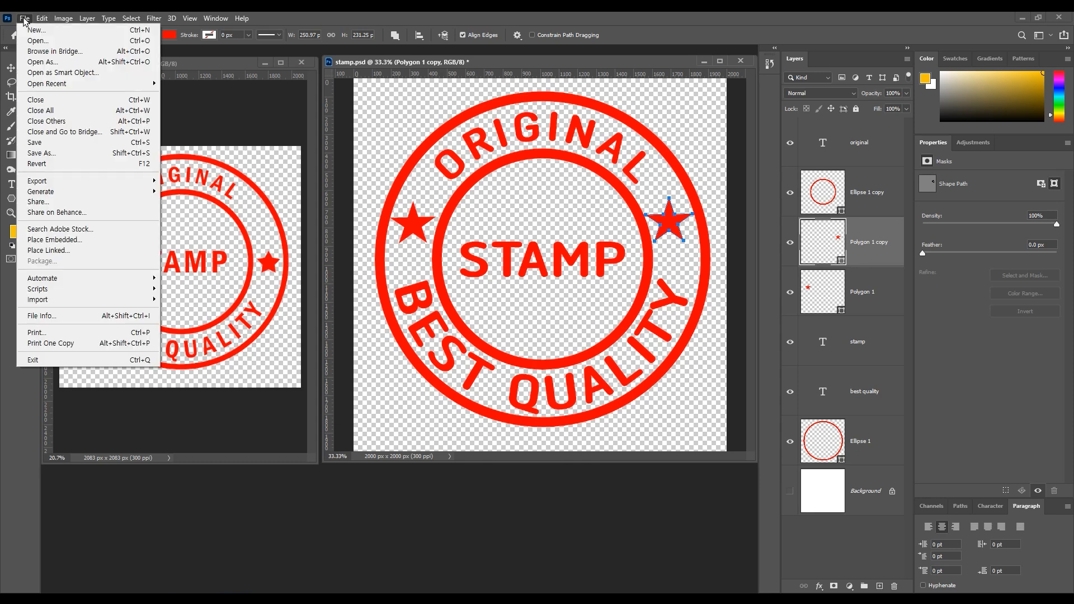
{"action": "left_click", "coordinate": [52, 153]}
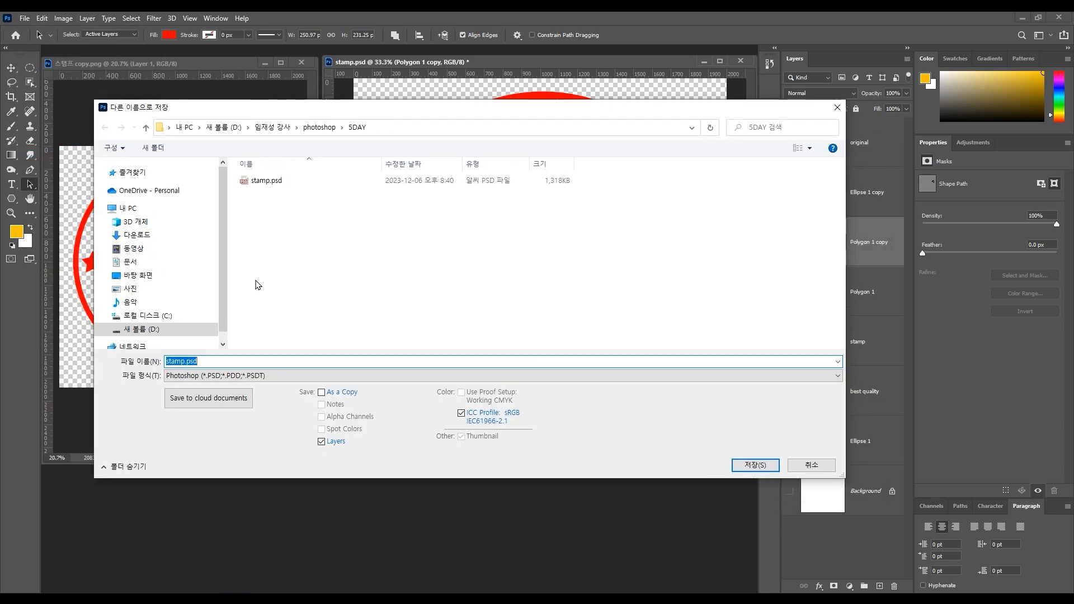
{"action": "left_click", "coordinate": [255, 376]}
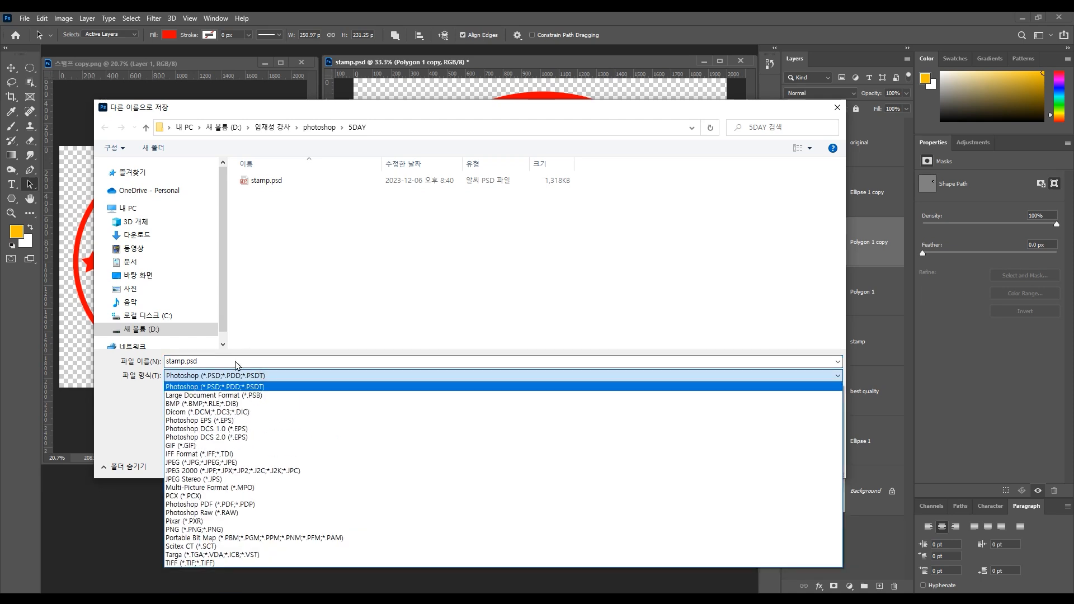
{"action": "left_click", "coordinate": [203, 529]}
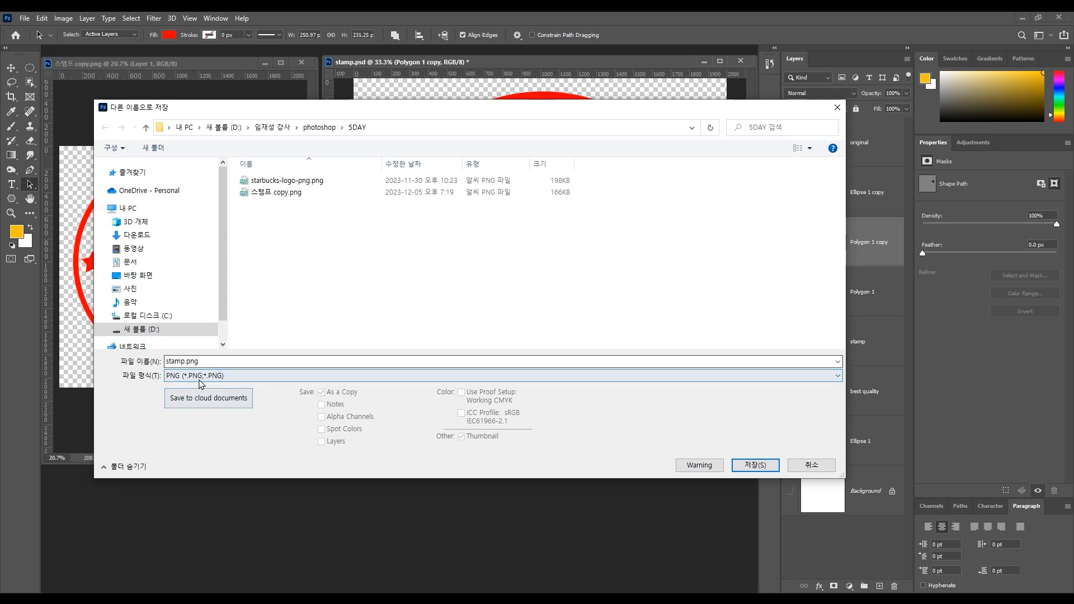
{"action": "left_click", "coordinate": [750, 466]}
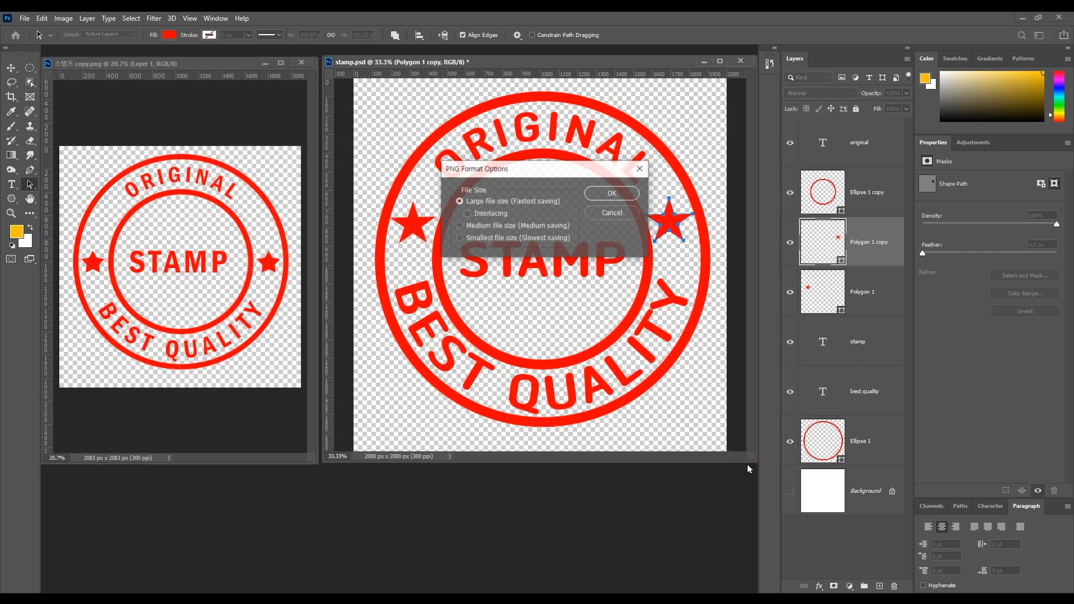
{"action": "left_click", "coordinate": [610, 196]}
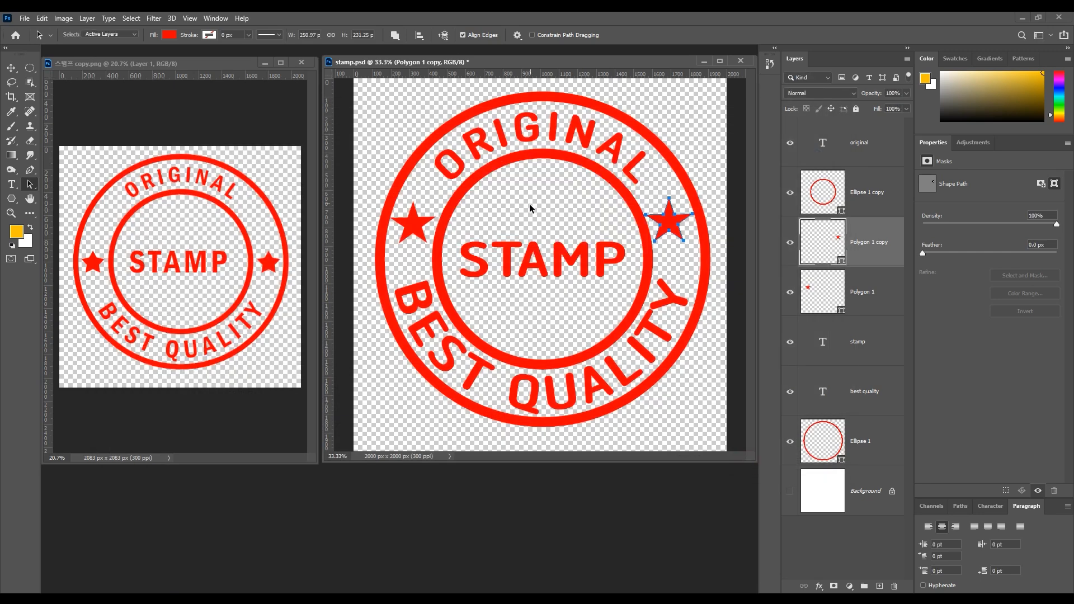